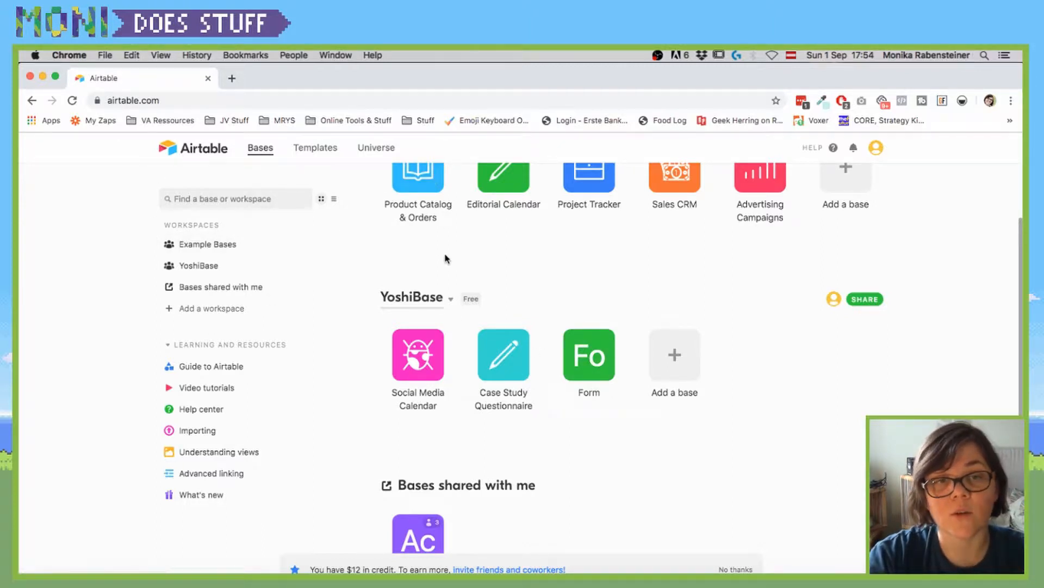
Open the Form base and delete the Notes and Attachments fields from Table 1.
scroll(544, 267, "up", 1)
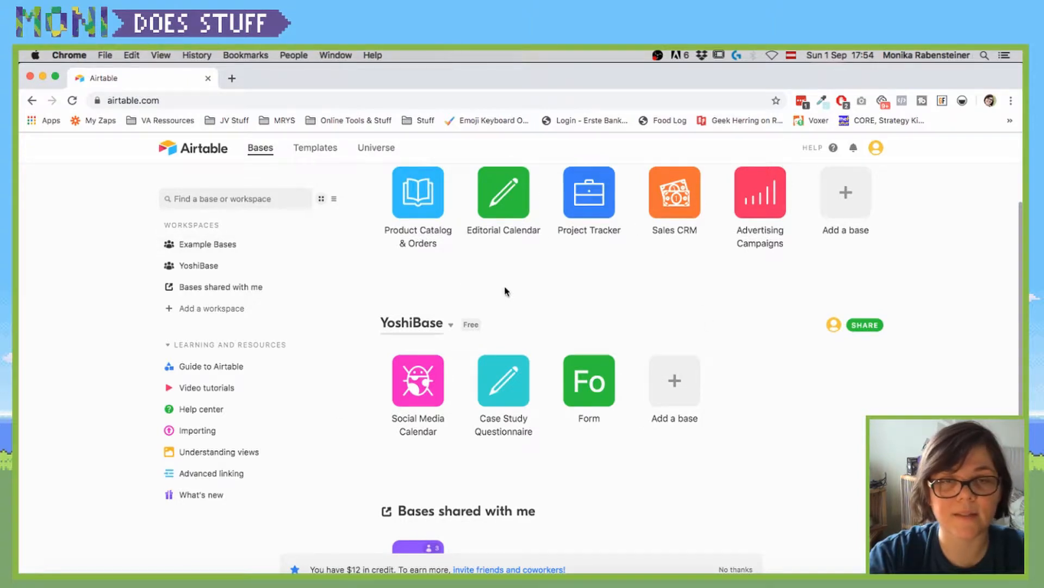
left_click(588, 383)
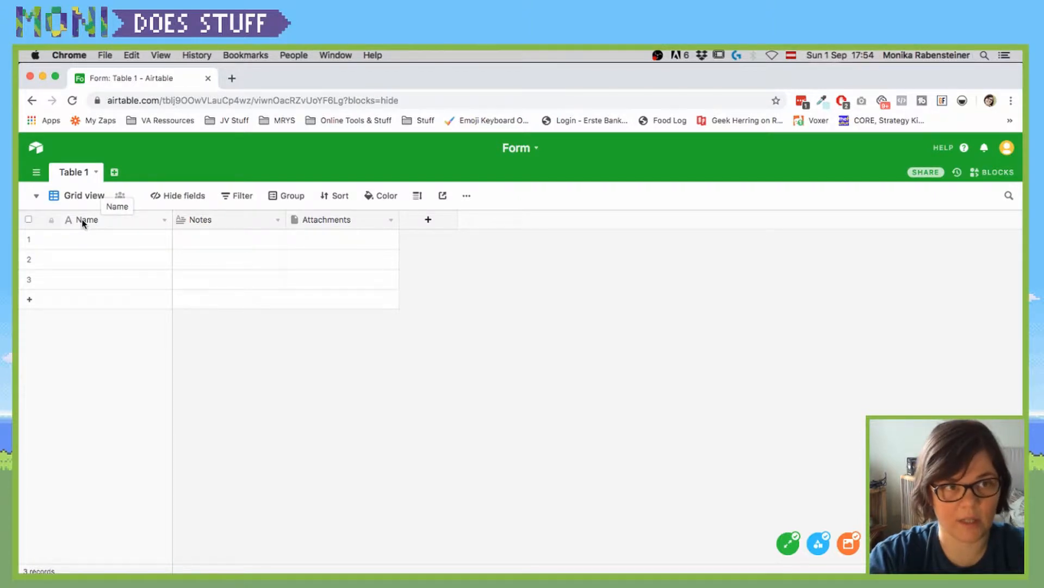
left_click(235, 220)
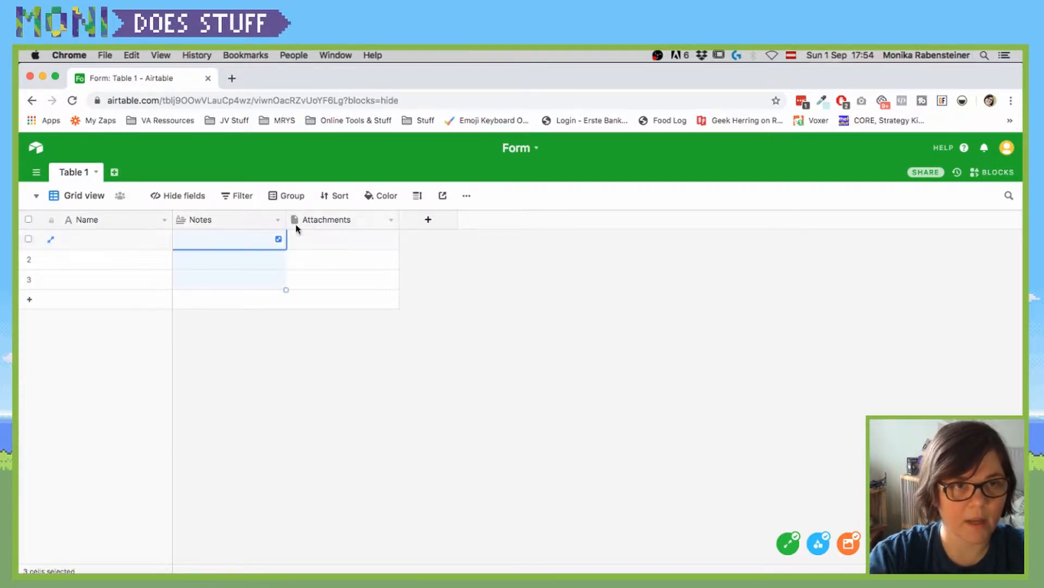
left_click(277, 220)
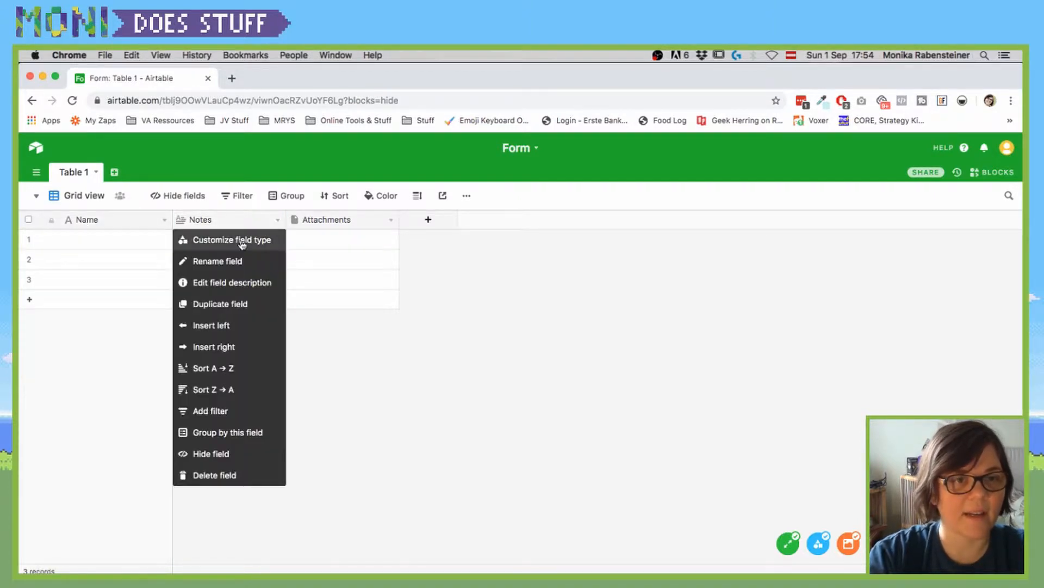
left_click(201, 480)
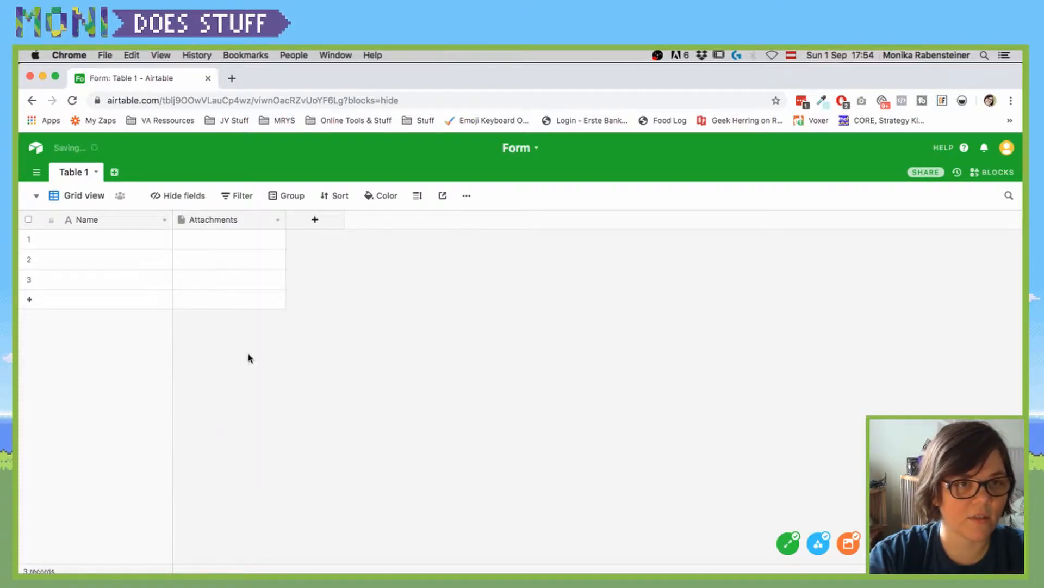
left_click(277, 220)
left_click(239, 479)
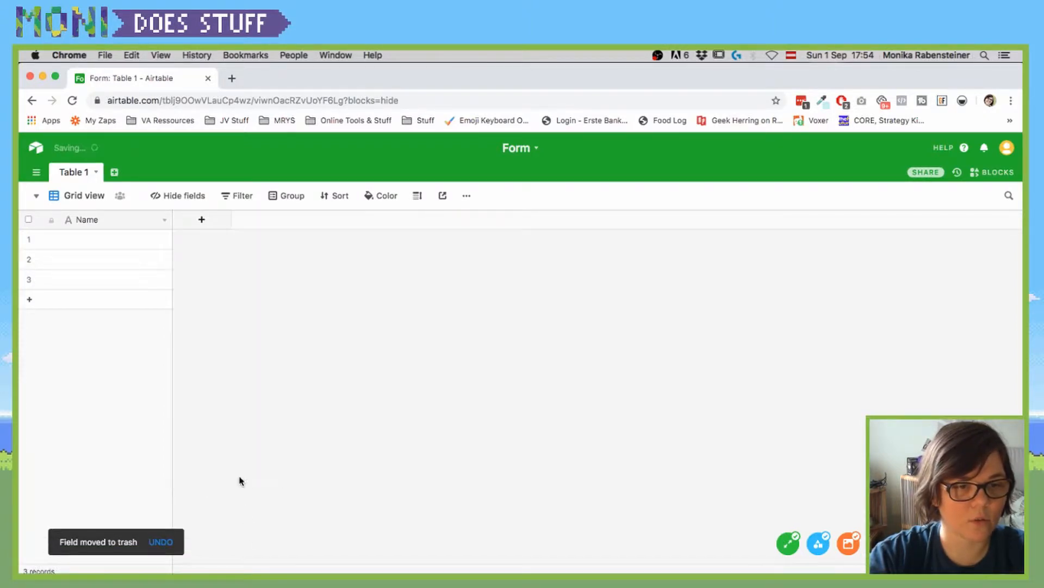
Add a new field after Name, make it a Rating field and set its maximum to 10.
left_click(202, 220)
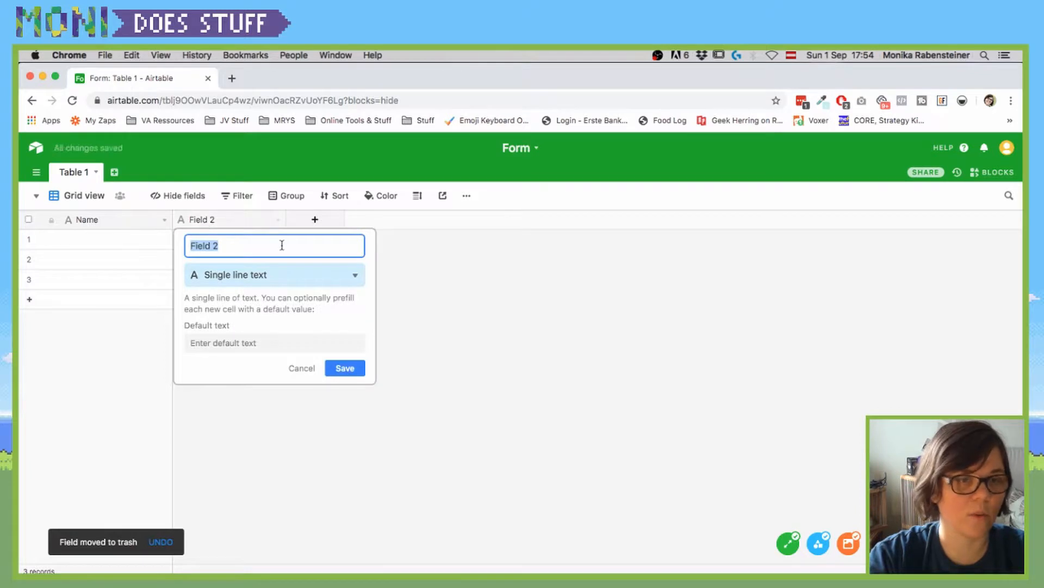
left_click(279, 277)
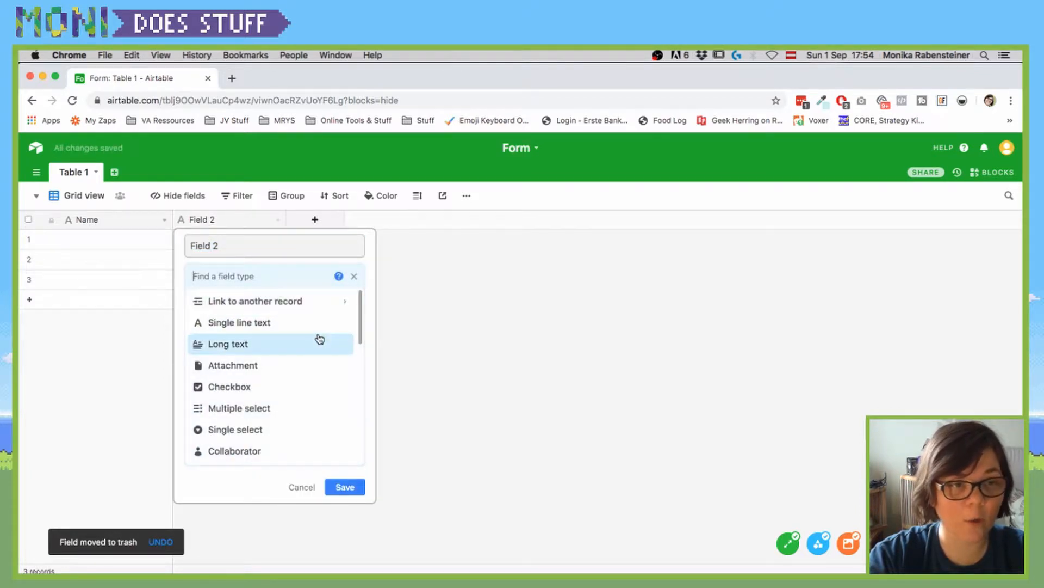
scroll(303, 375, "down", 2)
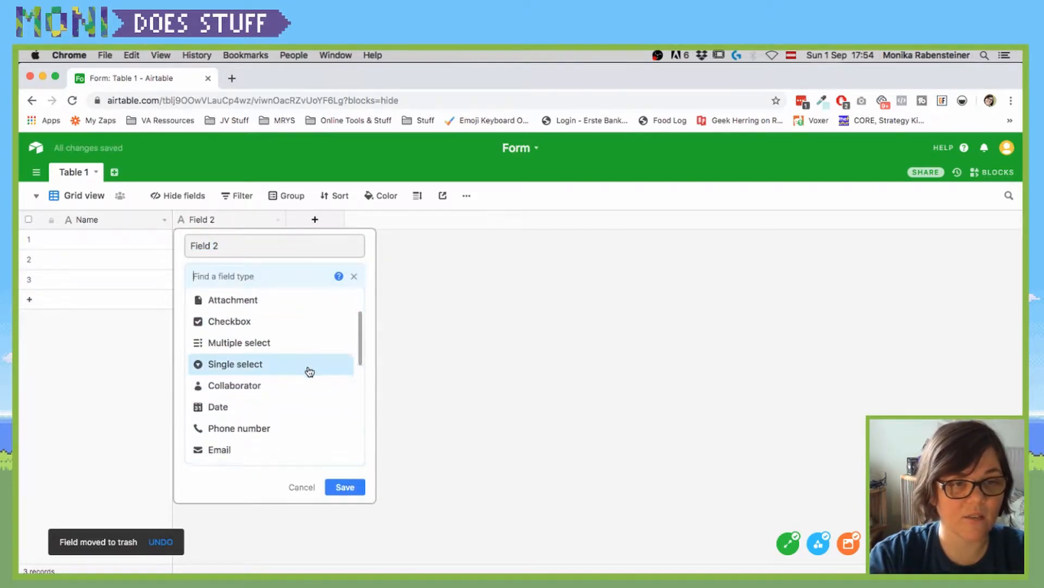
scroll(309, 381, "down", 3)
left_click(218, 448)
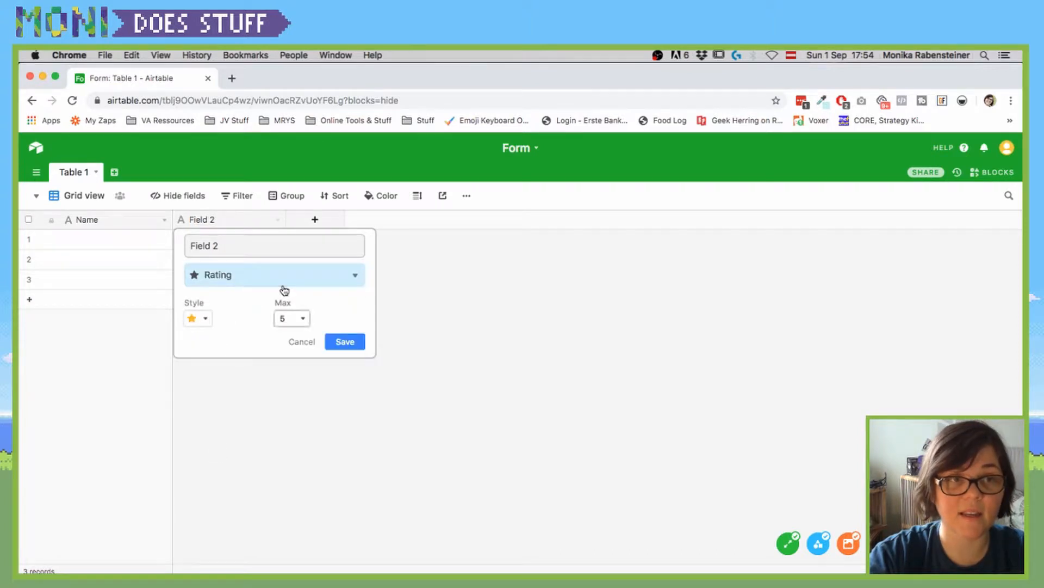
left_click(205, 319)
left_click(292, 318)
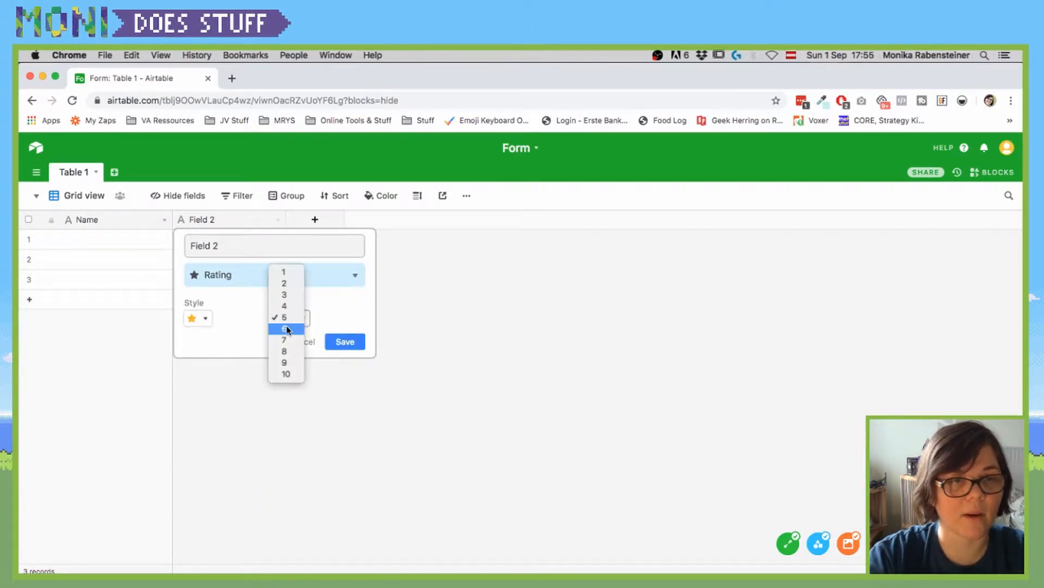
left_click(289, 373)
Name the rating field "How did you like the Event?" and save it.
double_click(215, 246)
triple_click(215, 247)
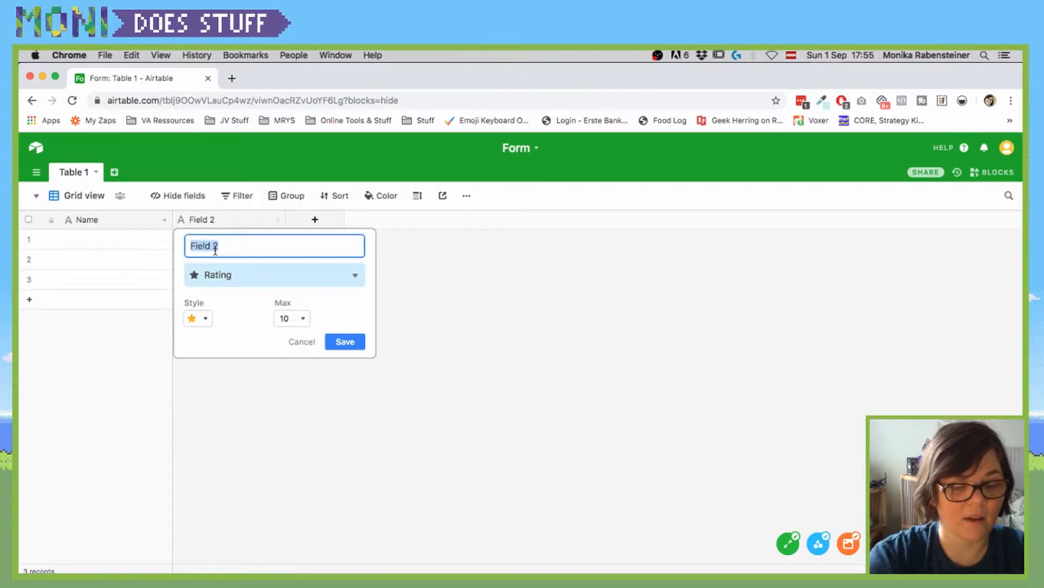
type("ow do")
key("super+a")
type("How d")
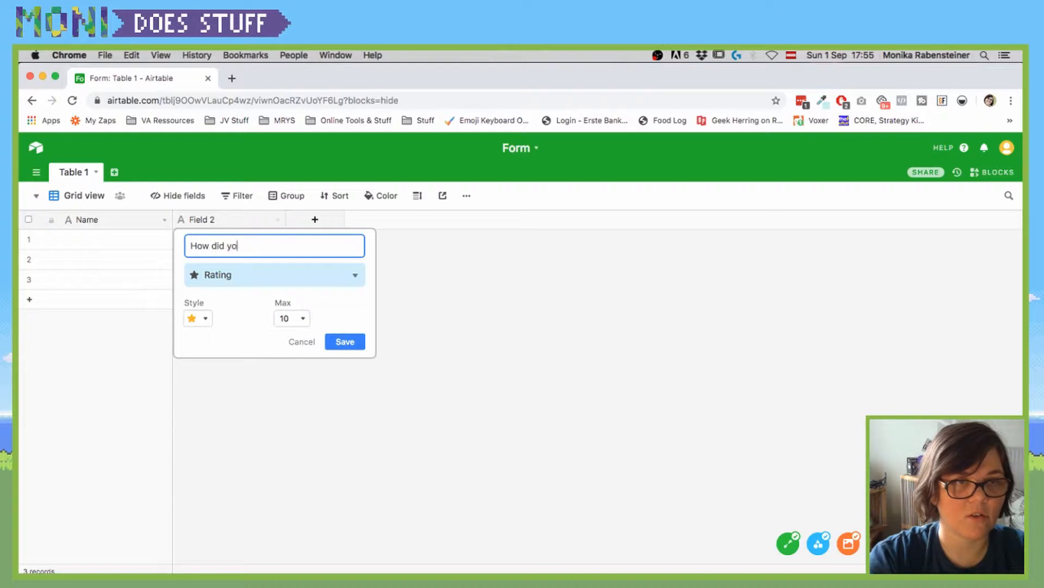
type("id you like the Event?")
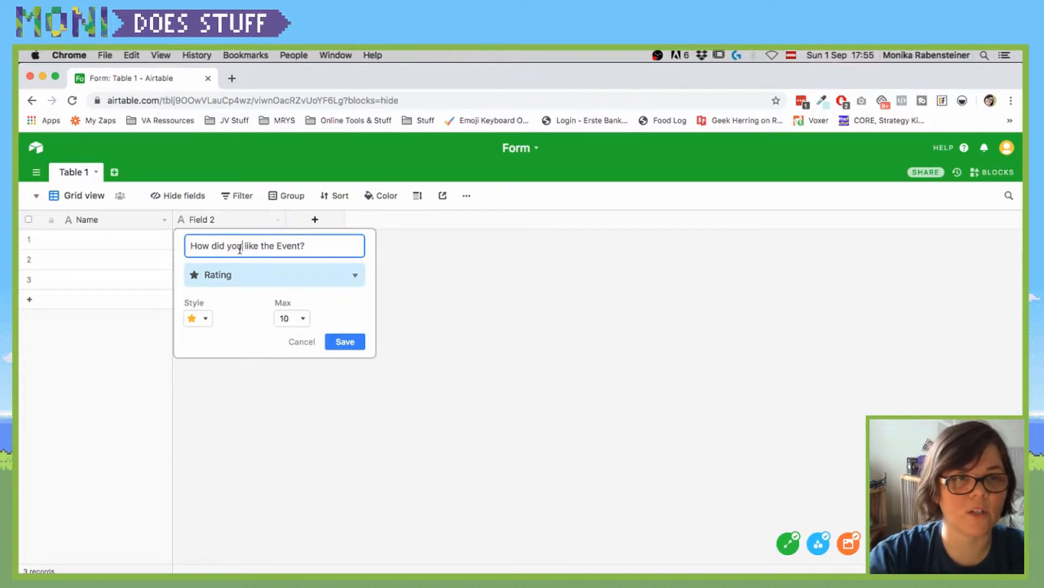
left_click(346, 345)
left_click(355, 343)
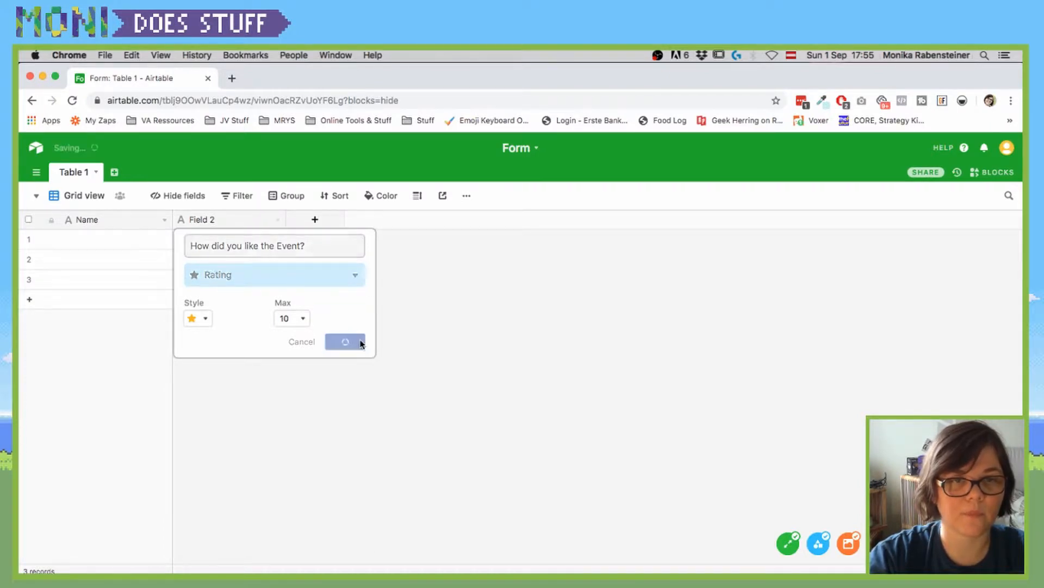
Add another field after the rating field, trying the Checkbox type before choosing Multiple select.
left_click(315, 219)
left_click(412, 273)
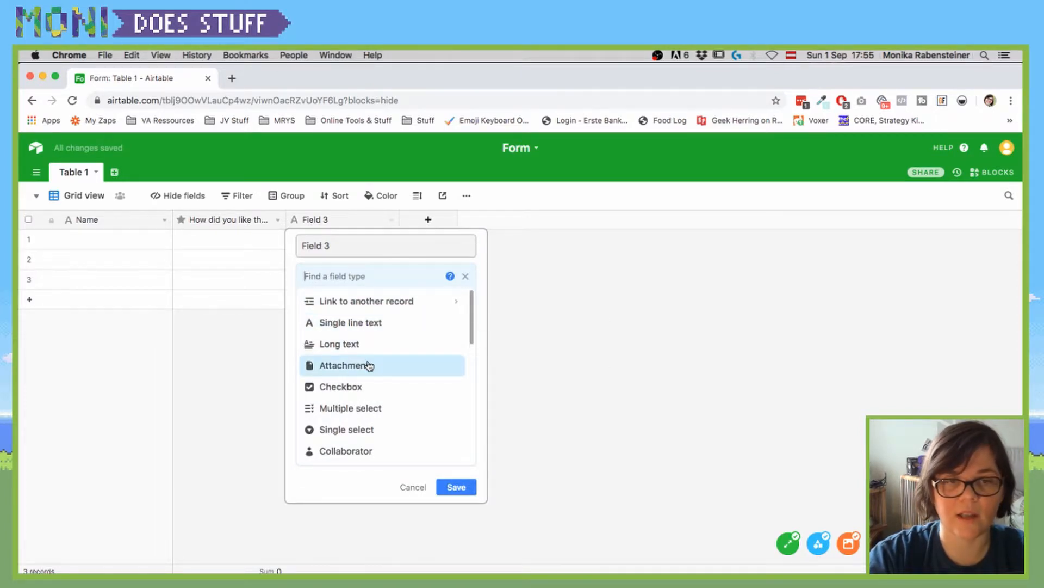
left_click(368, 386)
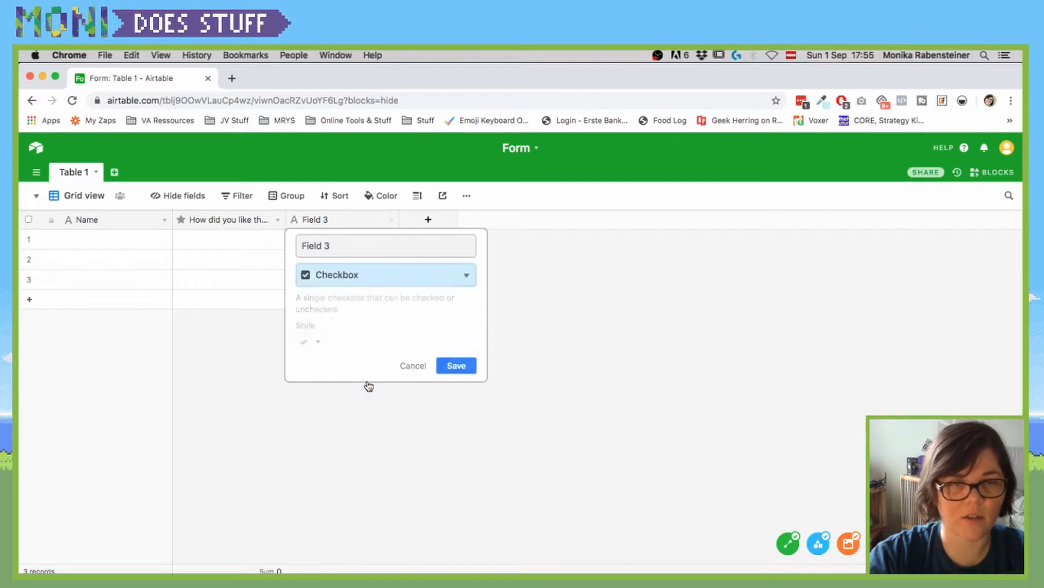
left_click(380, 272)
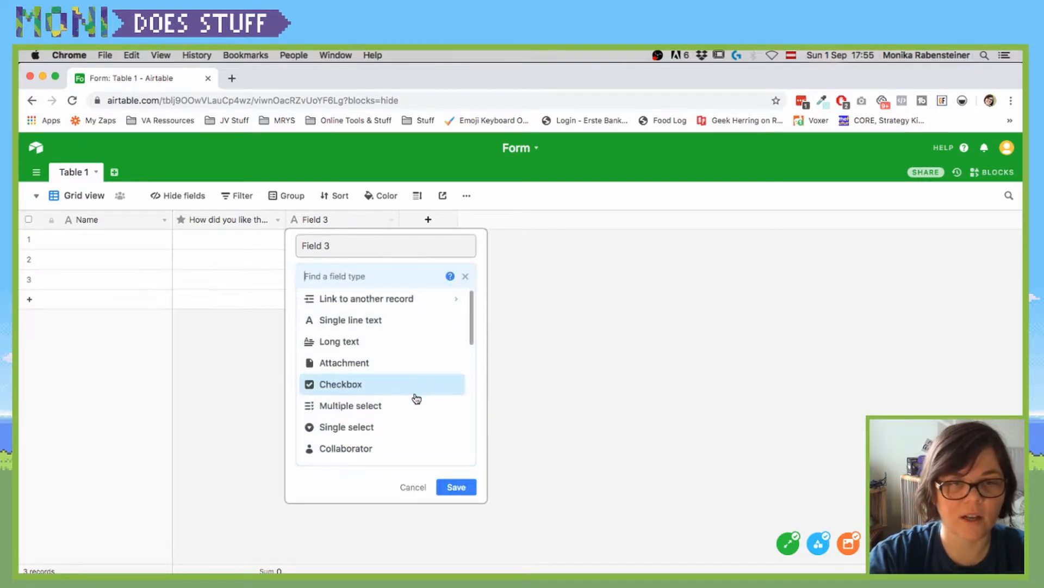
left_click(405, 405)
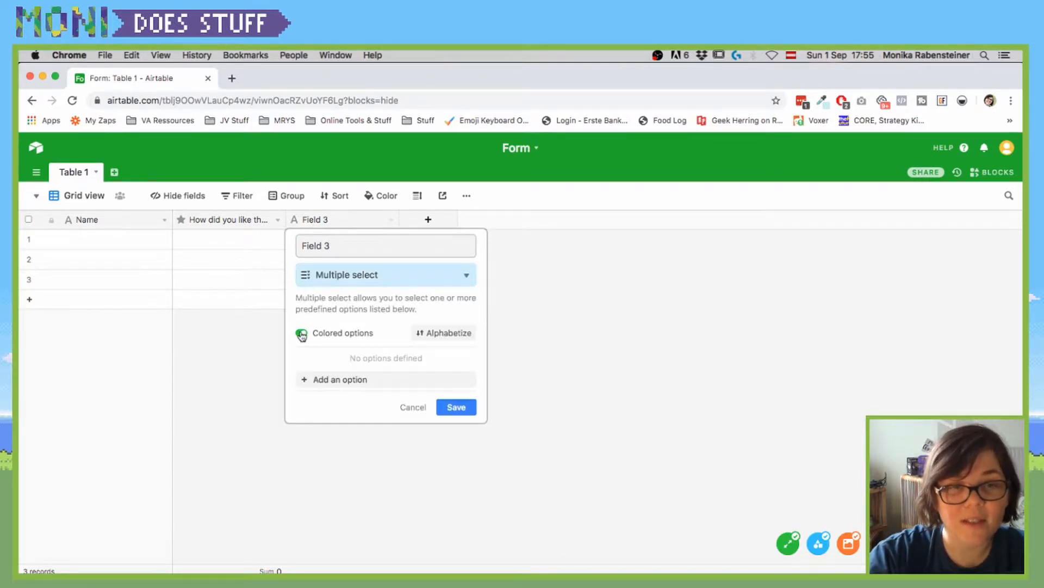
Define the options Yes, No and Mayb for the multiple select field.
left_click(340, 379)
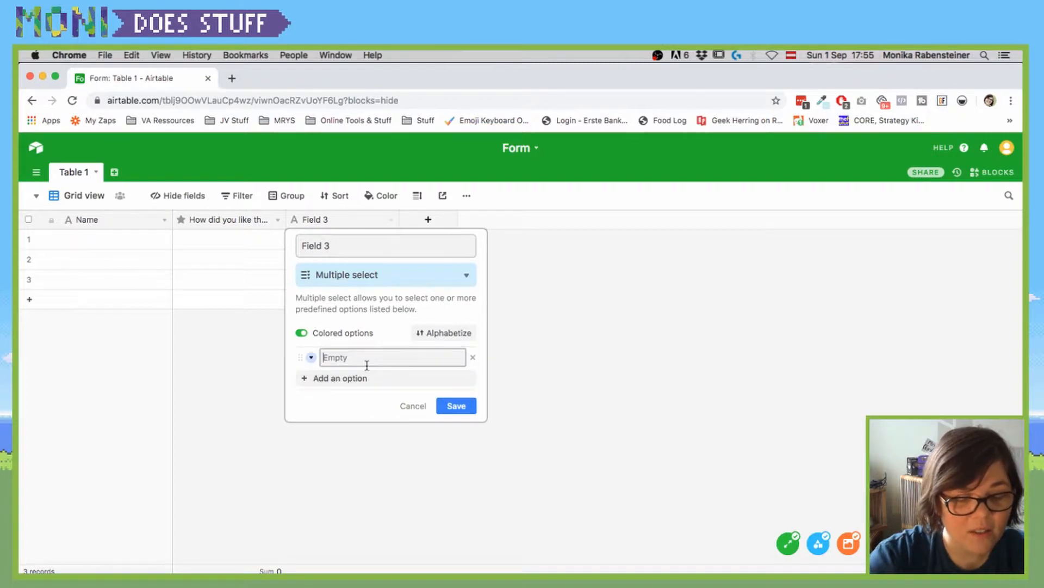
type("Yes")
key("Return")
type("Now")
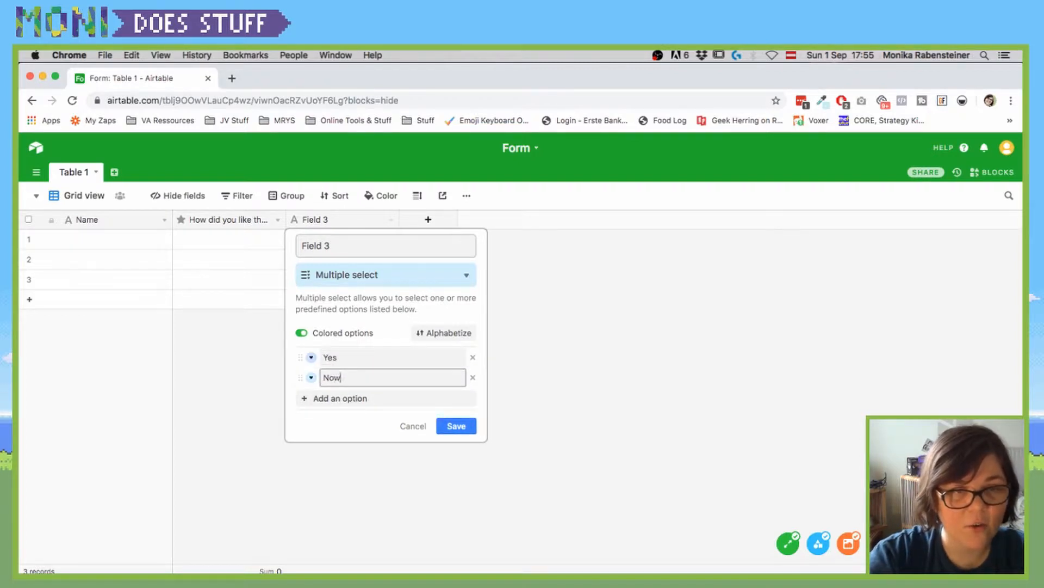
key("Return")
type("M")
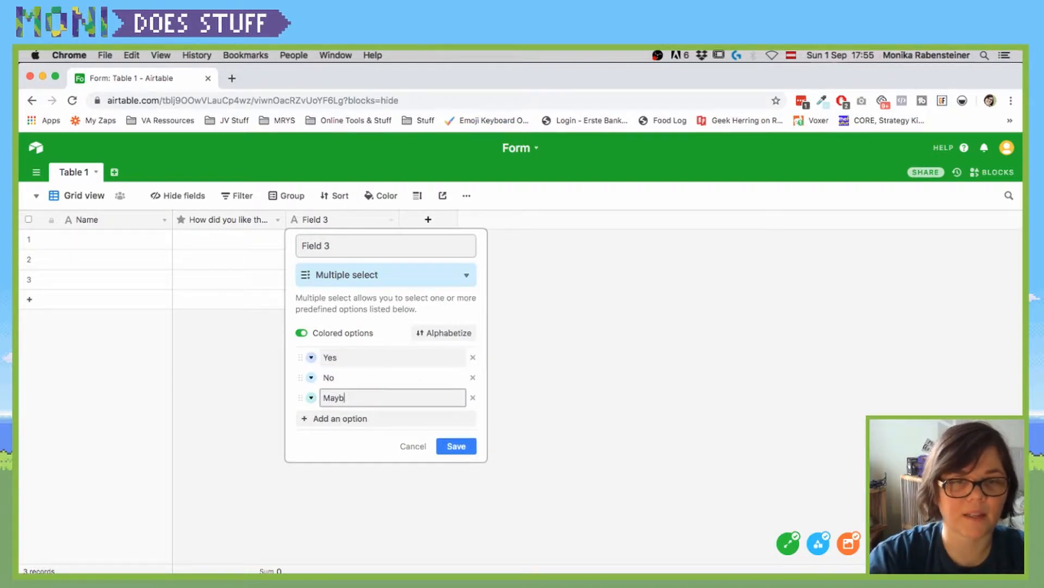
type("ayb")
Name the multiple select field "Will you participate?" and save it.
triple_click(354, 246)
type("Wil")
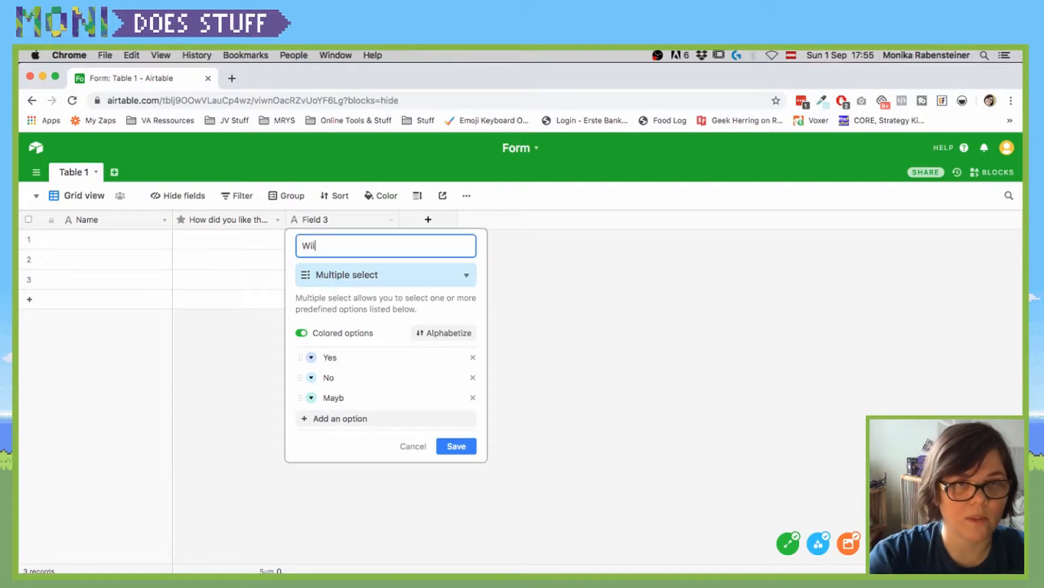
type("l you participate?")
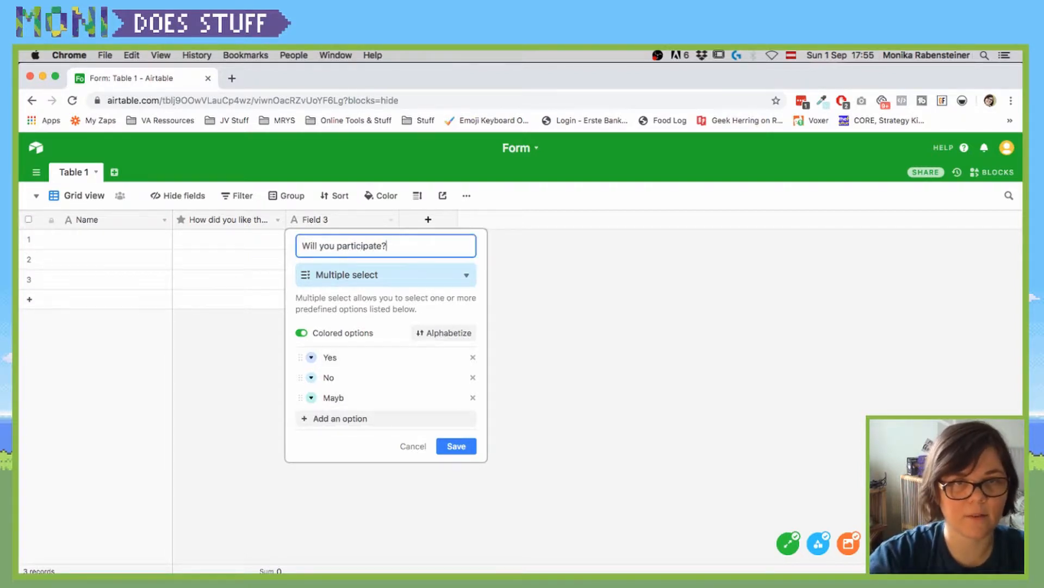
left_click(469, 445)
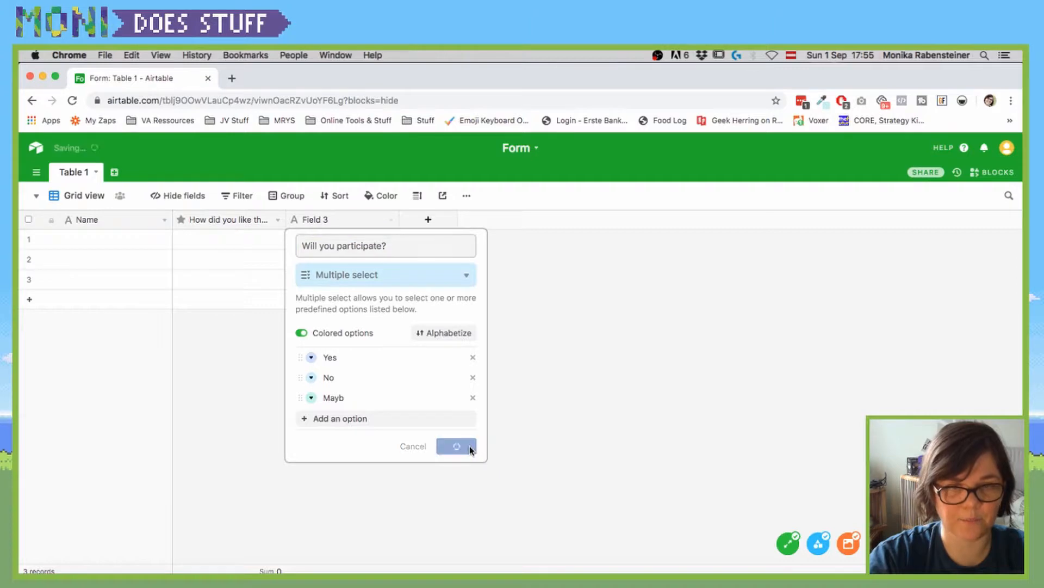
Add a fourth field to the table, browse the available field types, and leave its settings without choosing one.
left_click(427, 219)
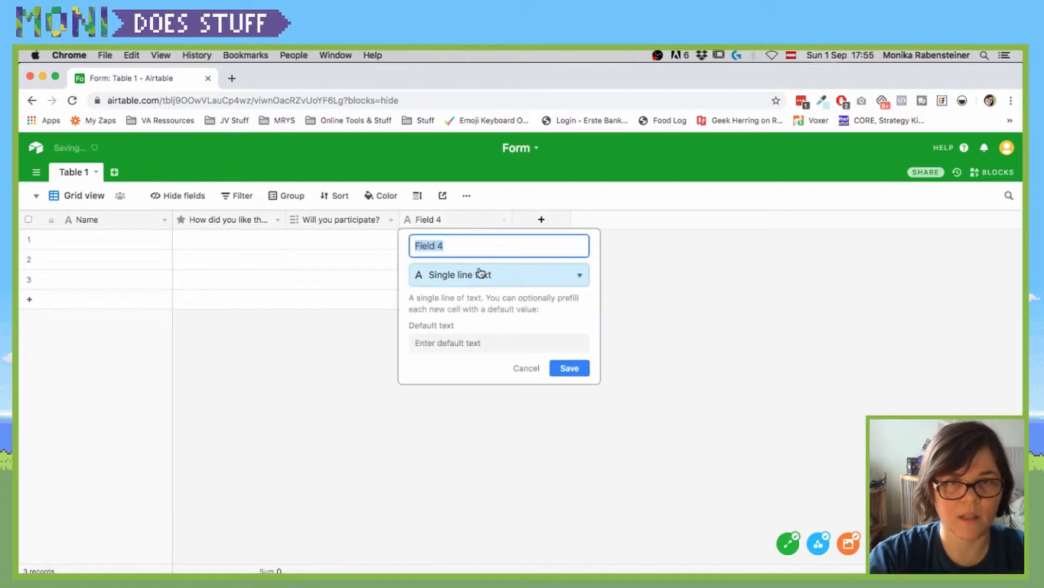
left_click(484, 274)
scroll(529, 394, "down", 4)
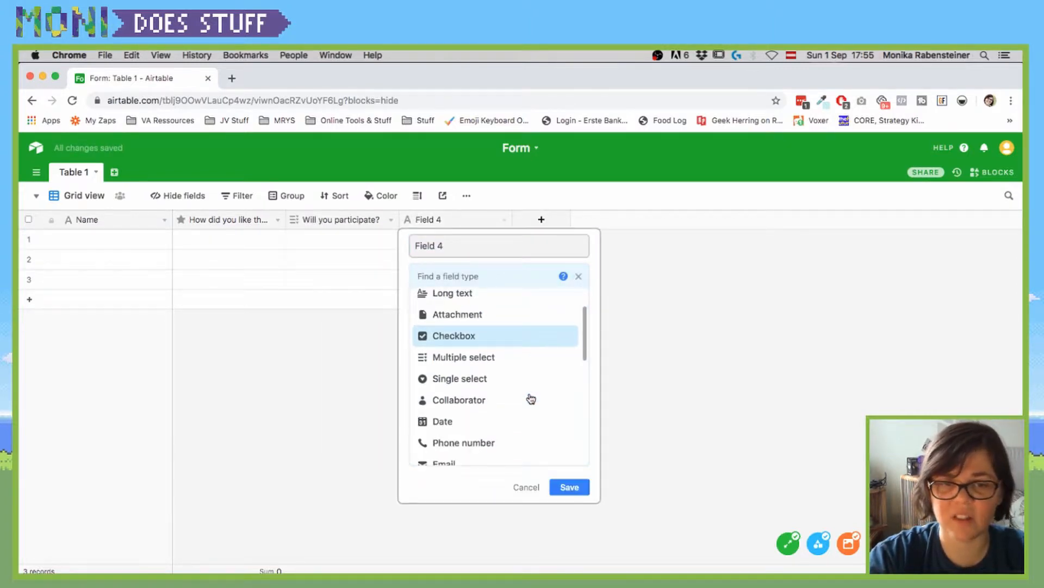
scroll(528, 397, "down", 3)
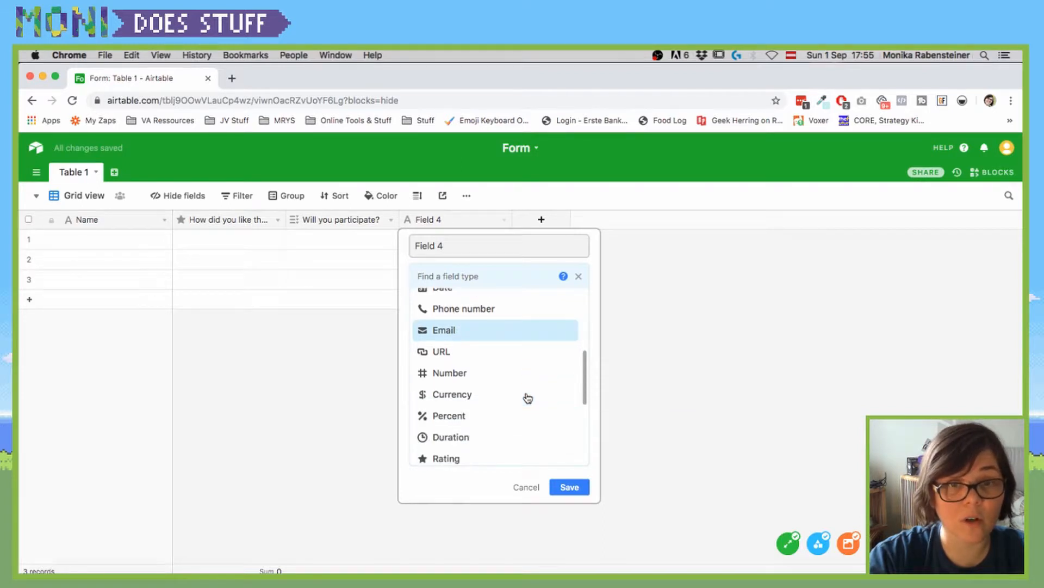
scroll(527, 366, "down", 4)
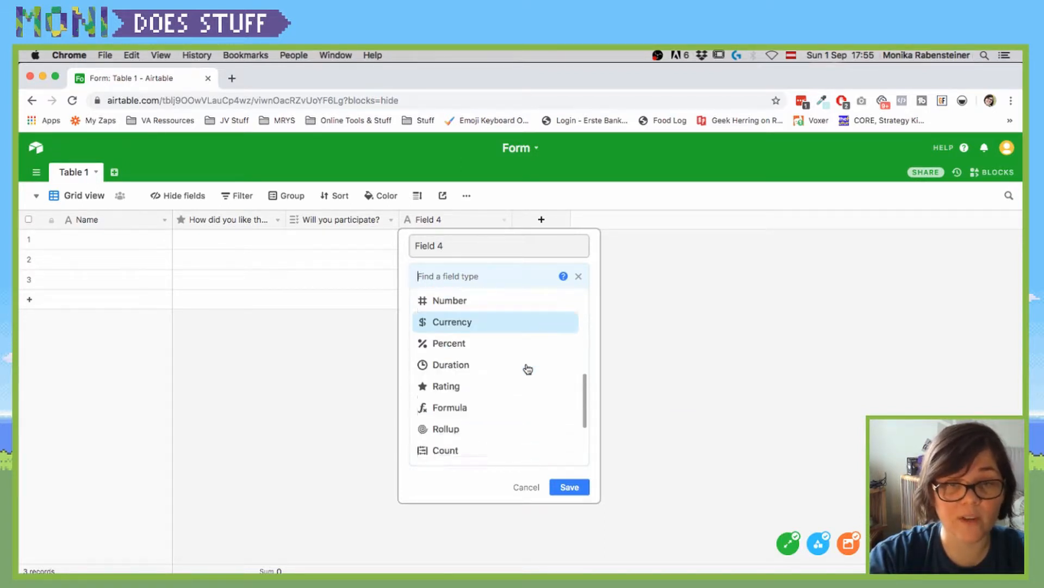
left_click(529, 488)
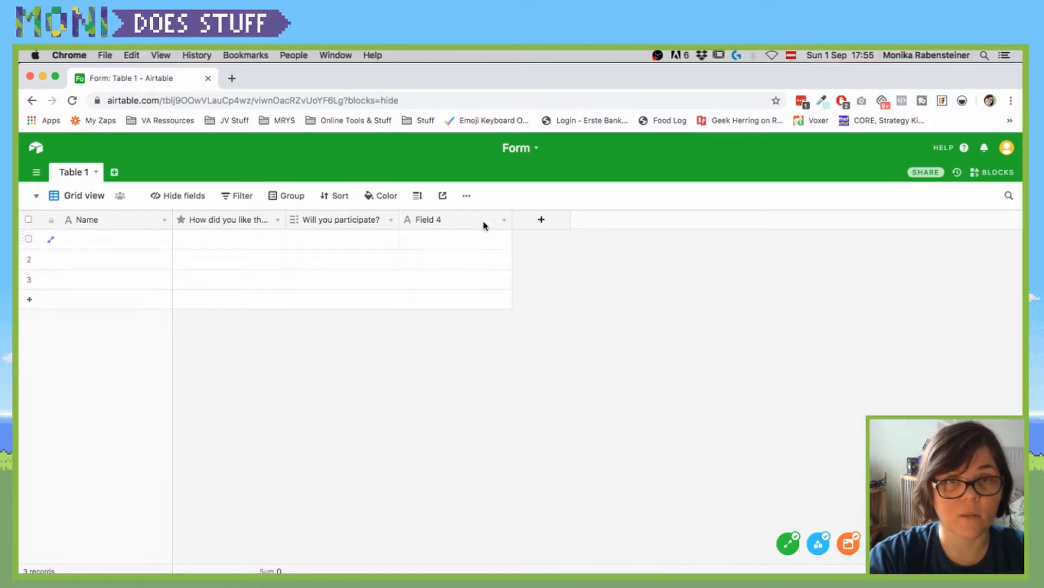
Change Field 4 to the Date type, try the time field option but leave it off, and save.
left_click(500, 219)
left_click(478, 258)
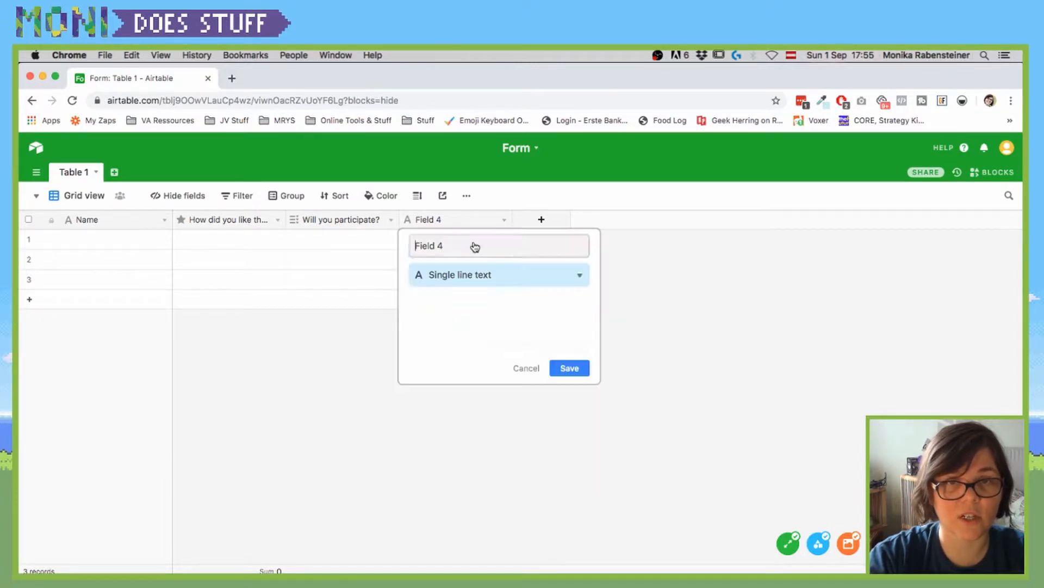
left_click(525, 280)
scroll(506, 379, "down", 3)
left_click(506, 382)
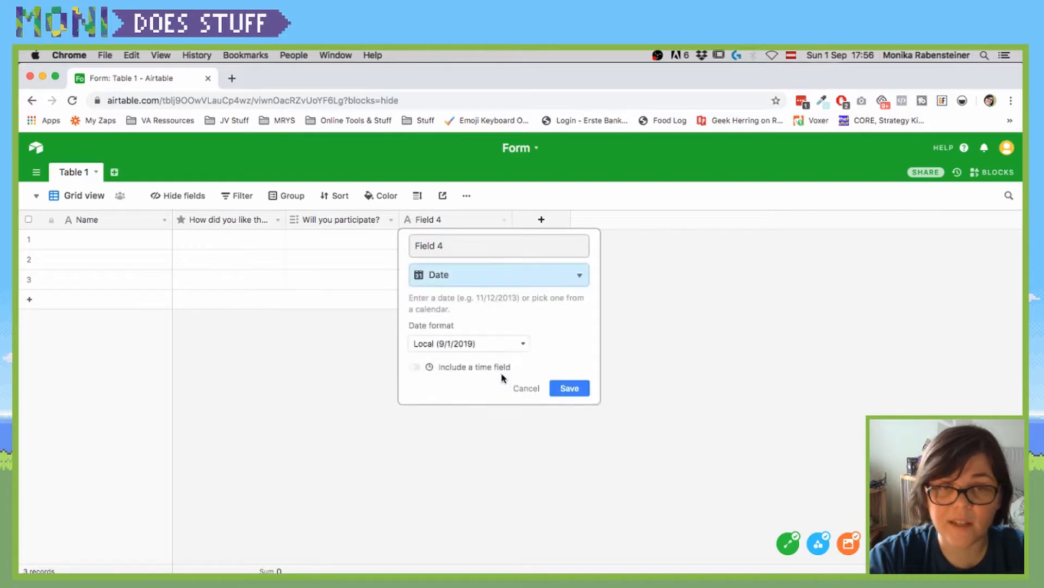
left_click(417, 366)
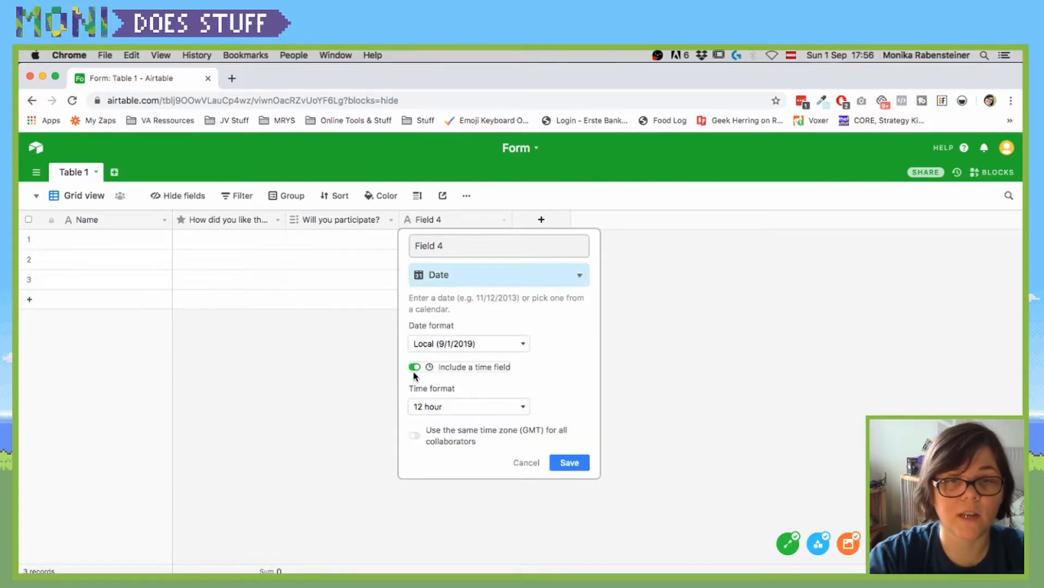
left_click(416, 368)
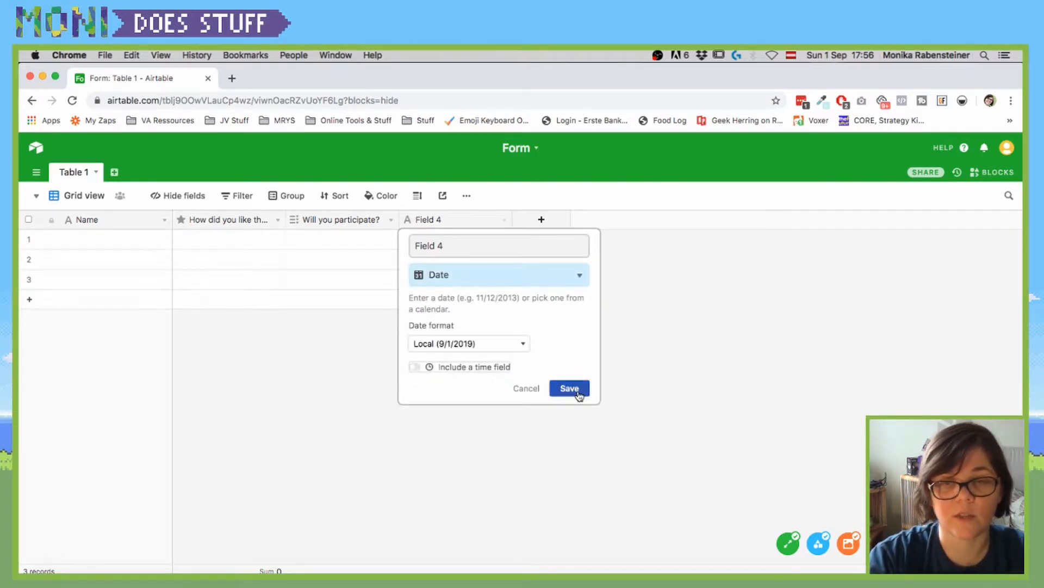
left_click(578, 390)
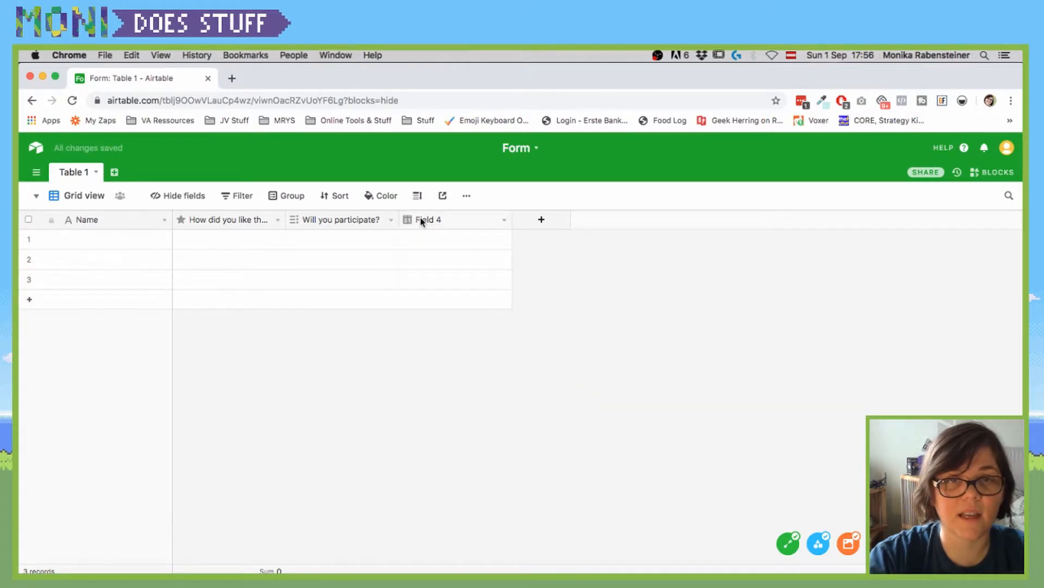
Add a Form view to Table 1 so its fields become the form's questions.
left_click(77, 199)
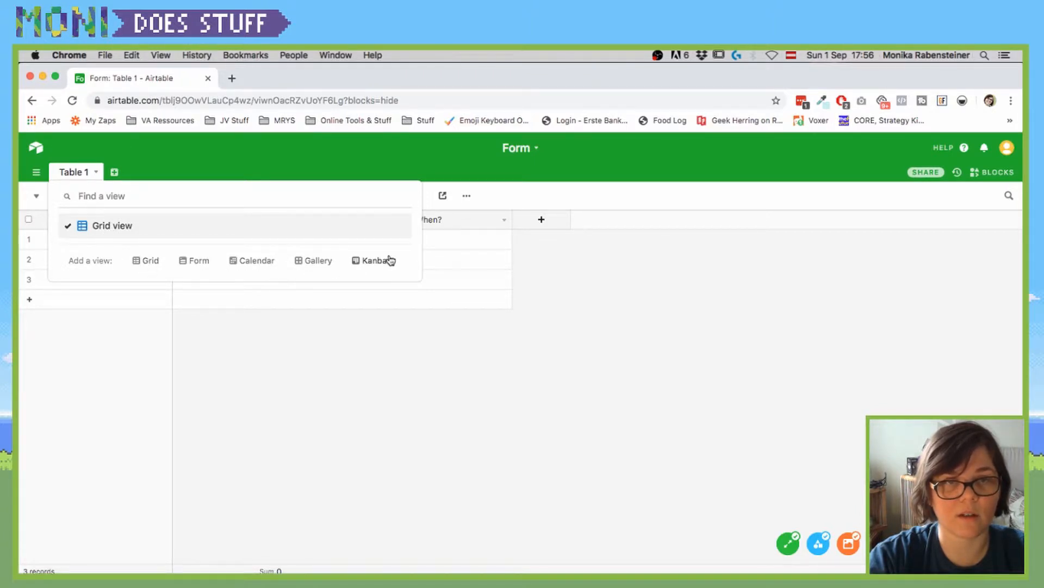
mouse_move(382, 267)
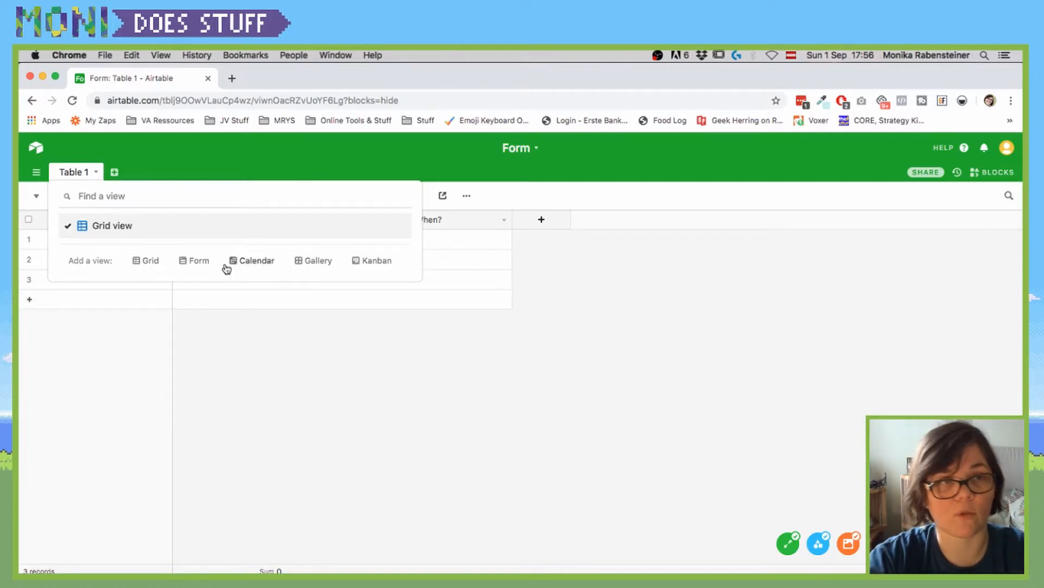
left_click(192, 261)
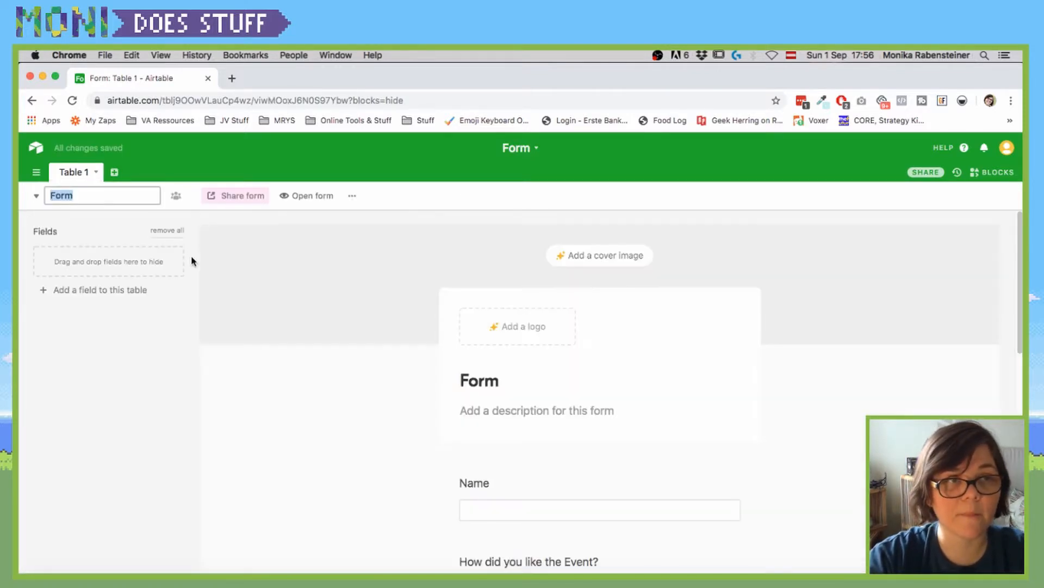
Change the form's title to "Survey Event".
scroll(598, 375, "down", 4)
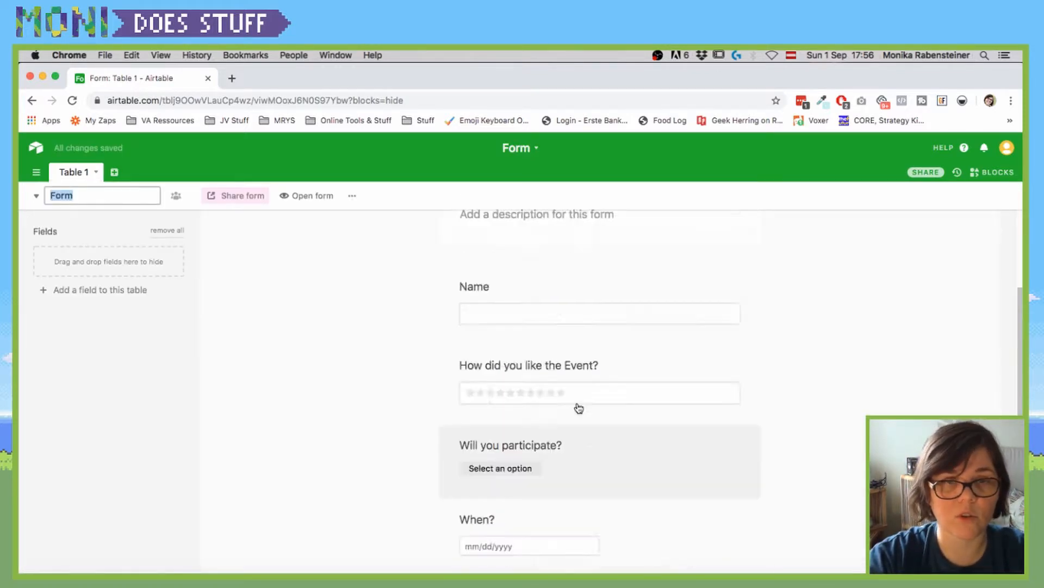
scroll(544, 386, "up", 4)
scroll(555, 381, "down", 6)
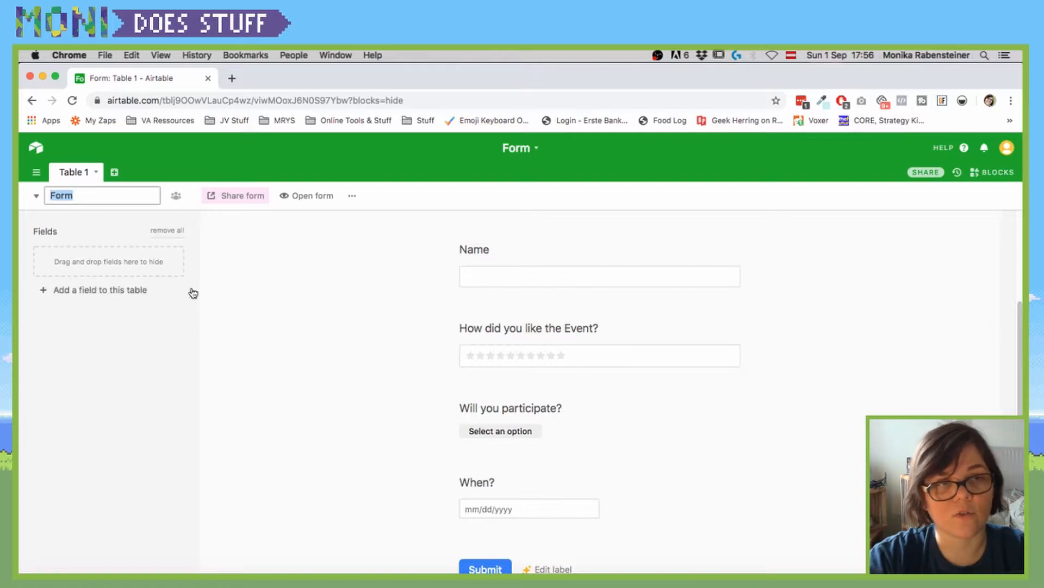
scroll(501, 380, "up", 3)
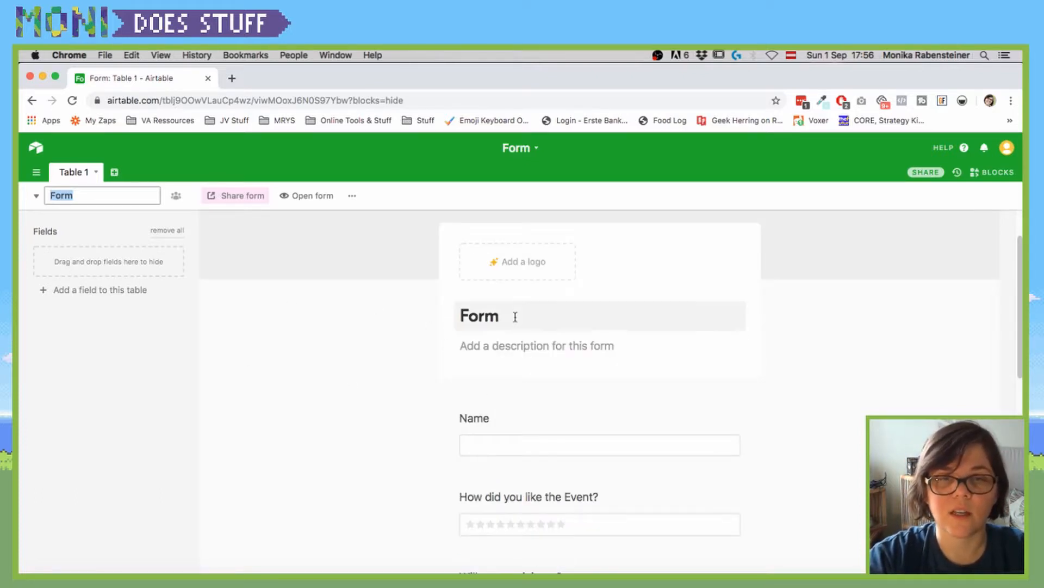
scroll(522, 376, "down", 2)
scroll(520, 322, "up", 2)
left_click(492, 331)
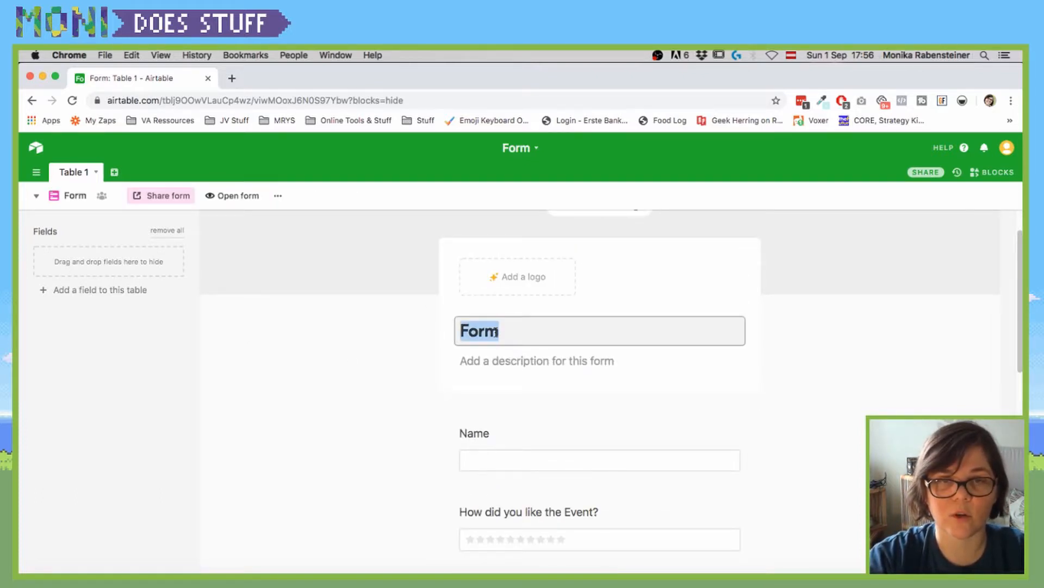
key("BackSpace")
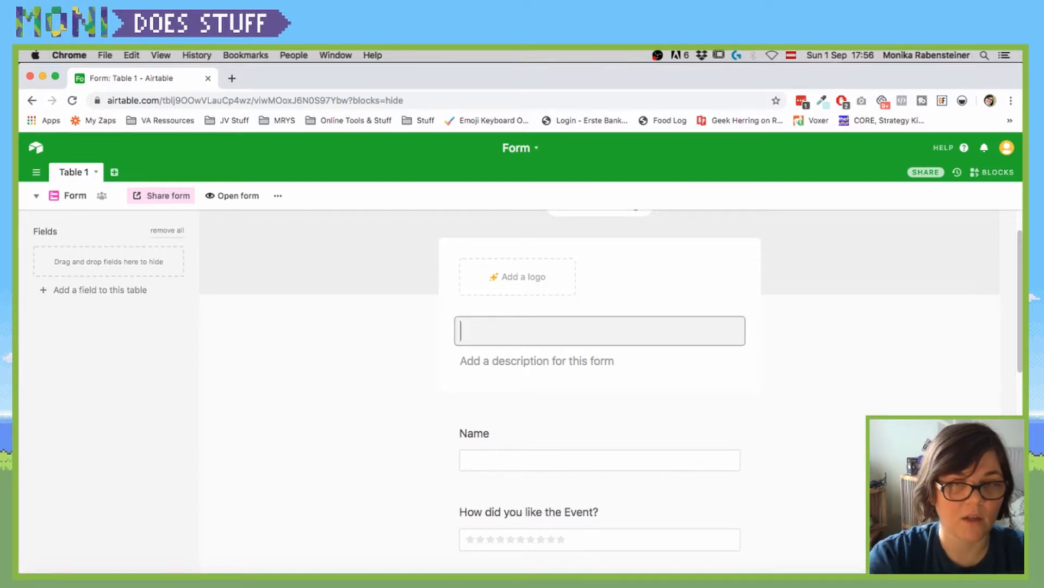
type("Survey Event")
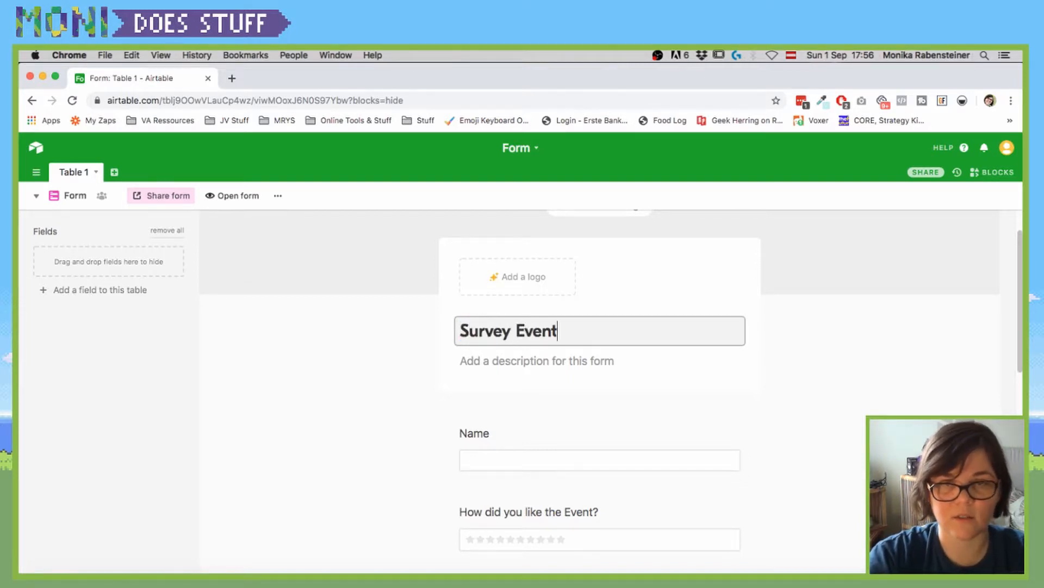
key("Return")
key("BackSpace")
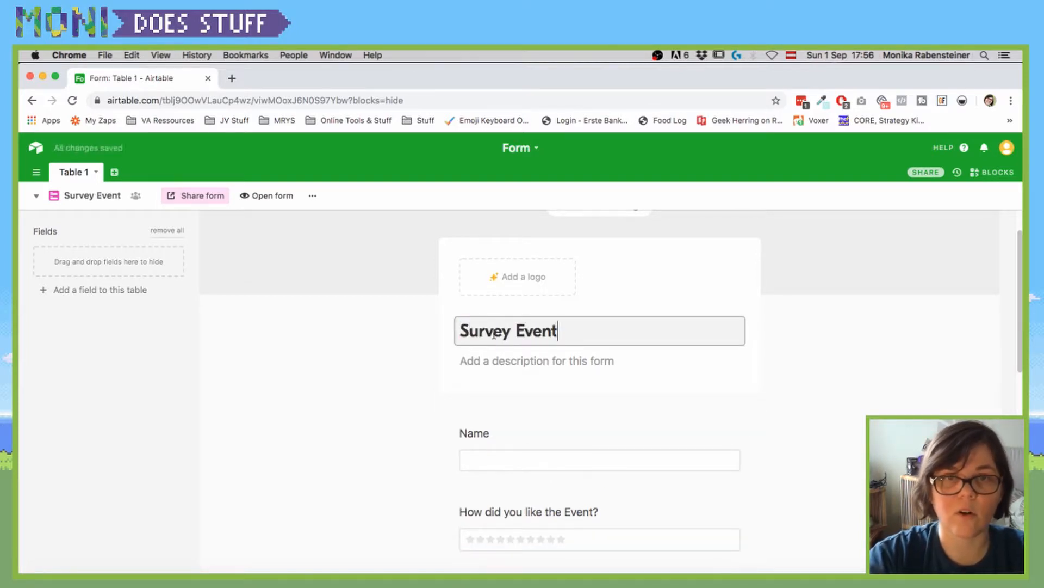
left_click(512, 305)
Add the form description "If you participated in this Event and enjoyed it give me your feedback below!".
scroll(557, 292, "up", 1)
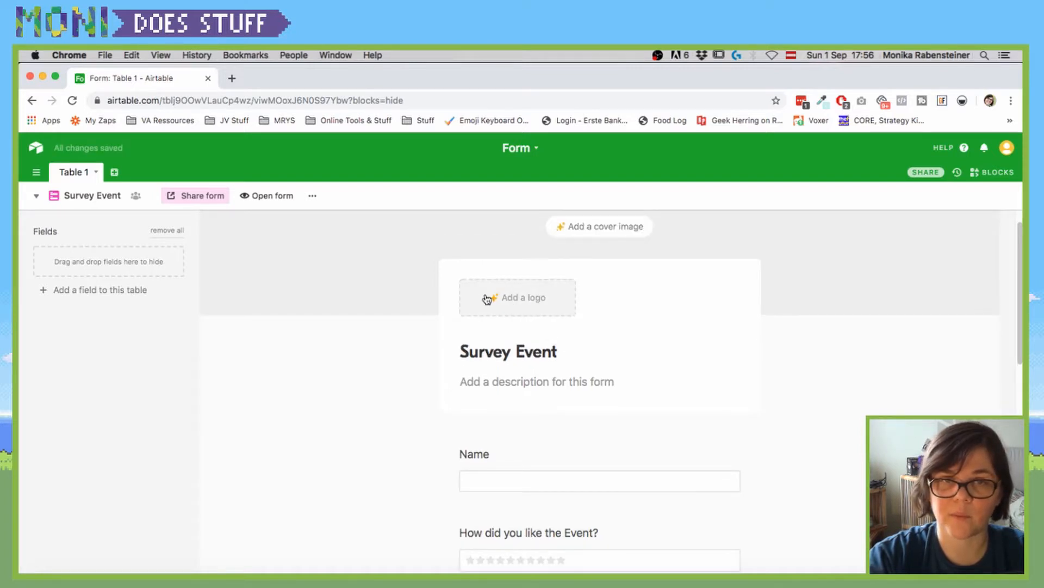
scroll(555, 295, "up", 1)
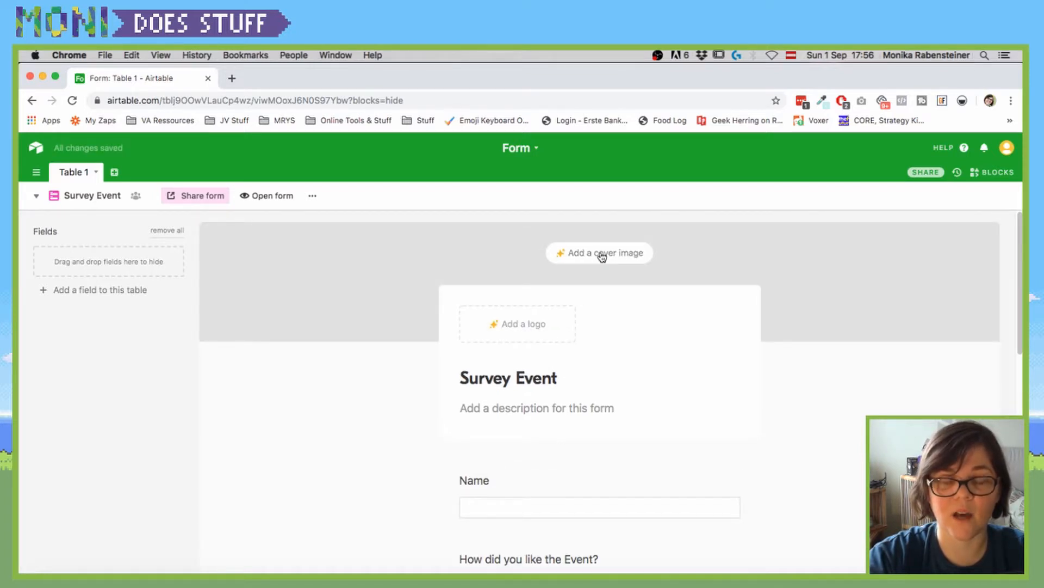
scroll(544, 335, "down", 1)
scroll(743, 320, "down", 1)
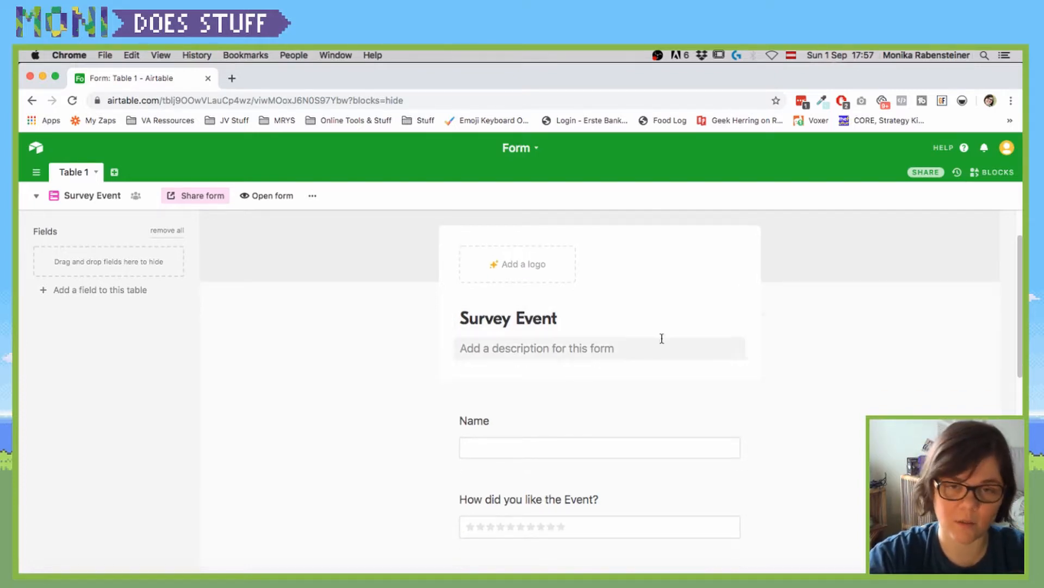
scroll(541, 373, "down", 1)
scroll(541, 374, "down", 1)
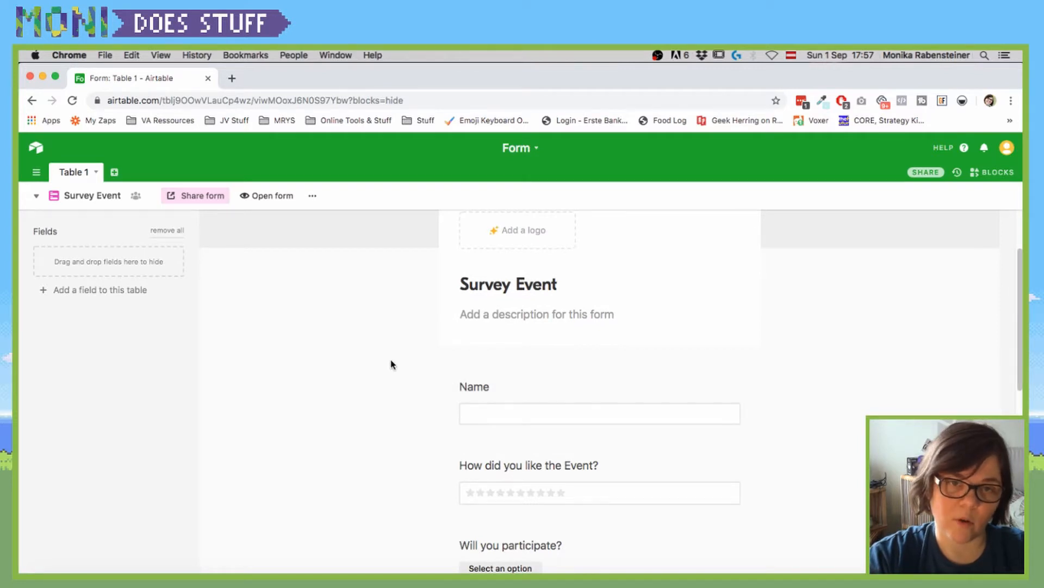
left_click(517, 313)
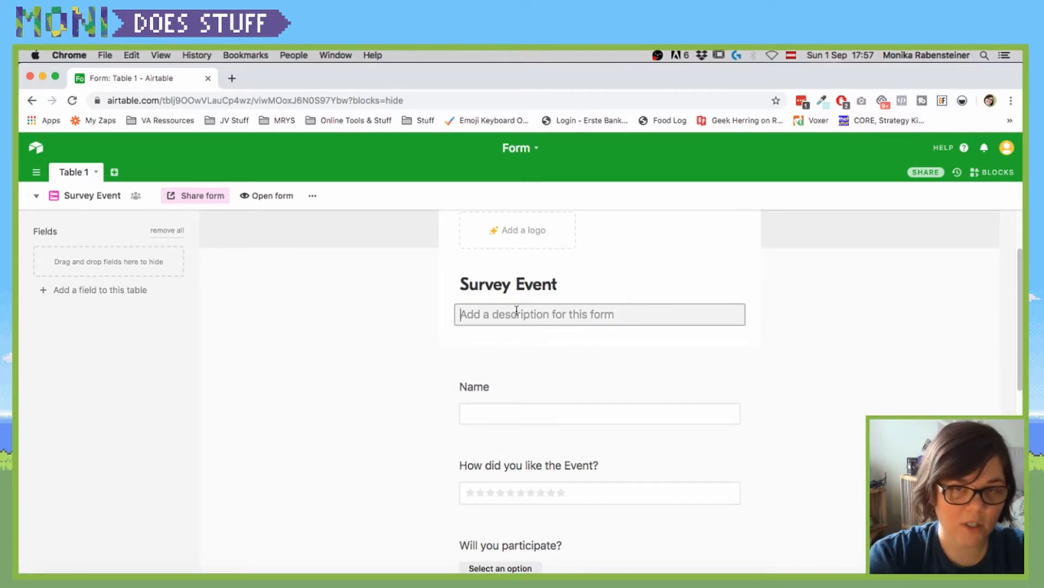
type("If you ")
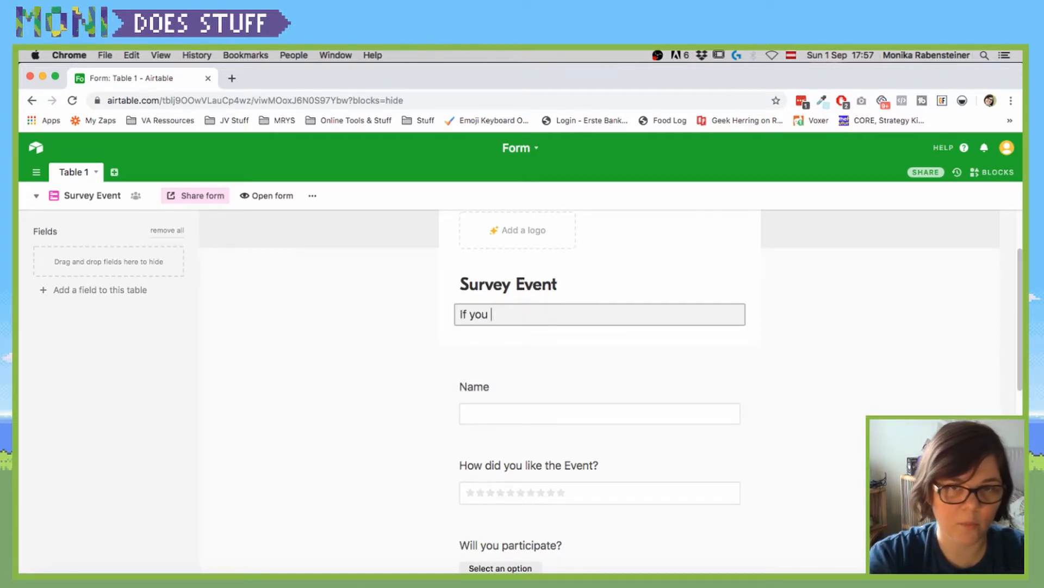
type("participated in this ")
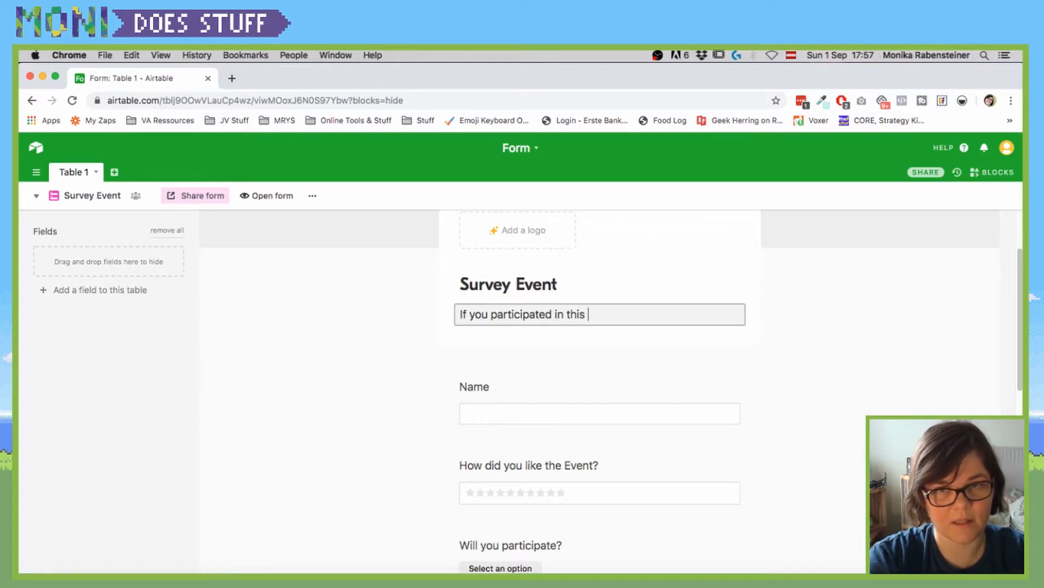
type("Event and enjoy")
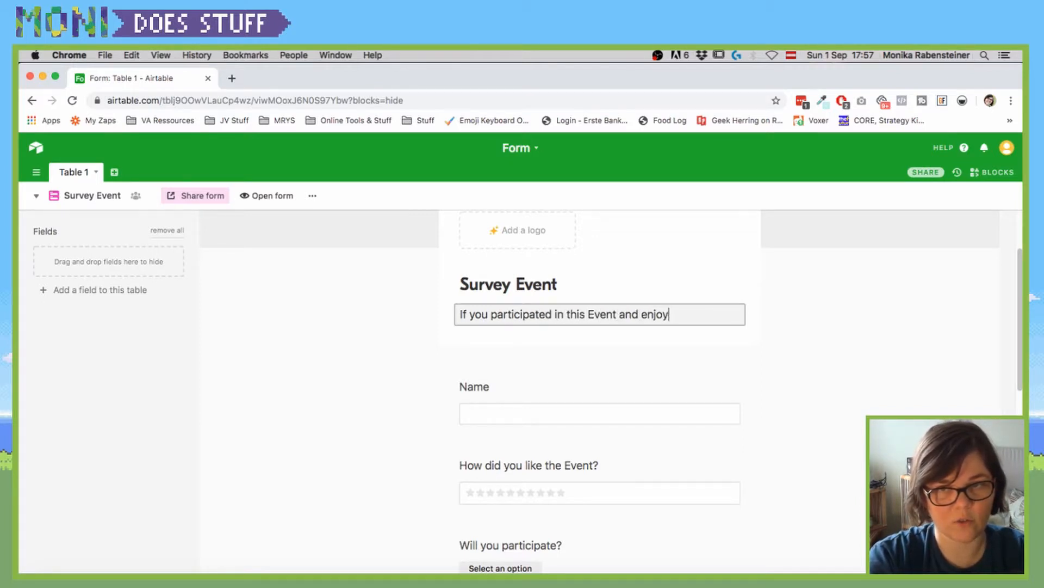
type("ed it give me yo")
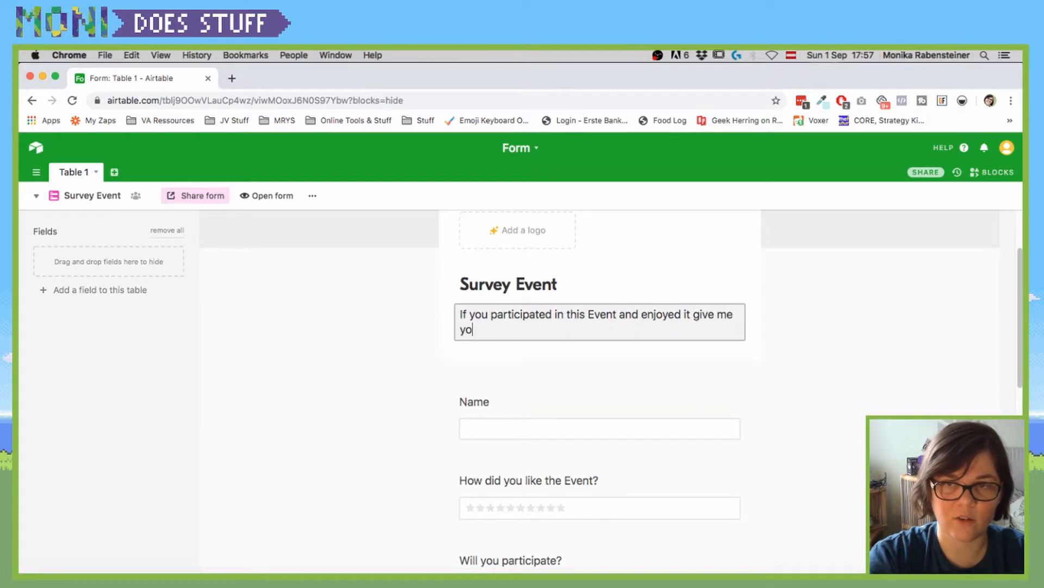
type("ur feedback below!")
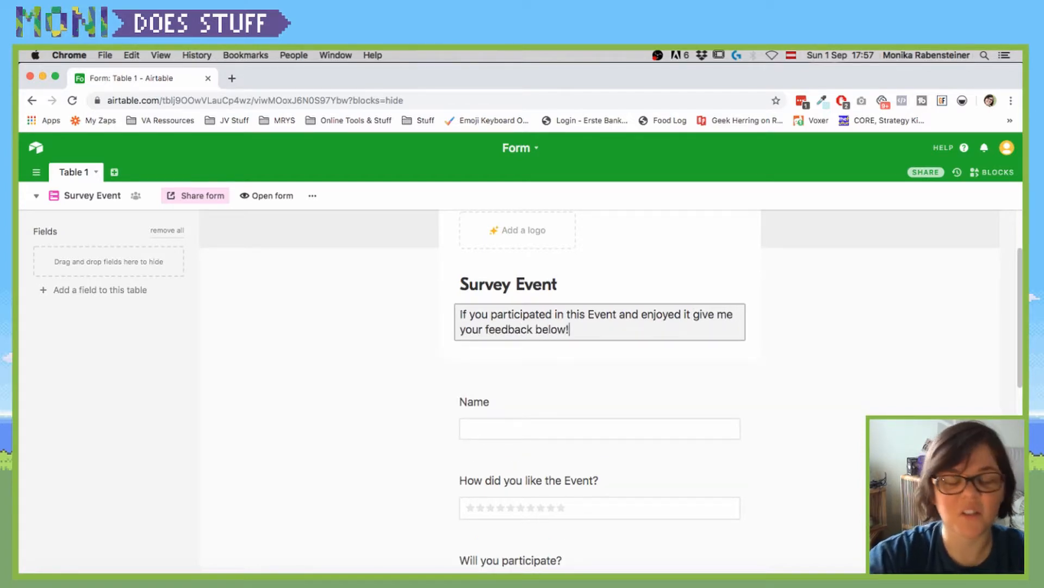
left_click(398, 384)
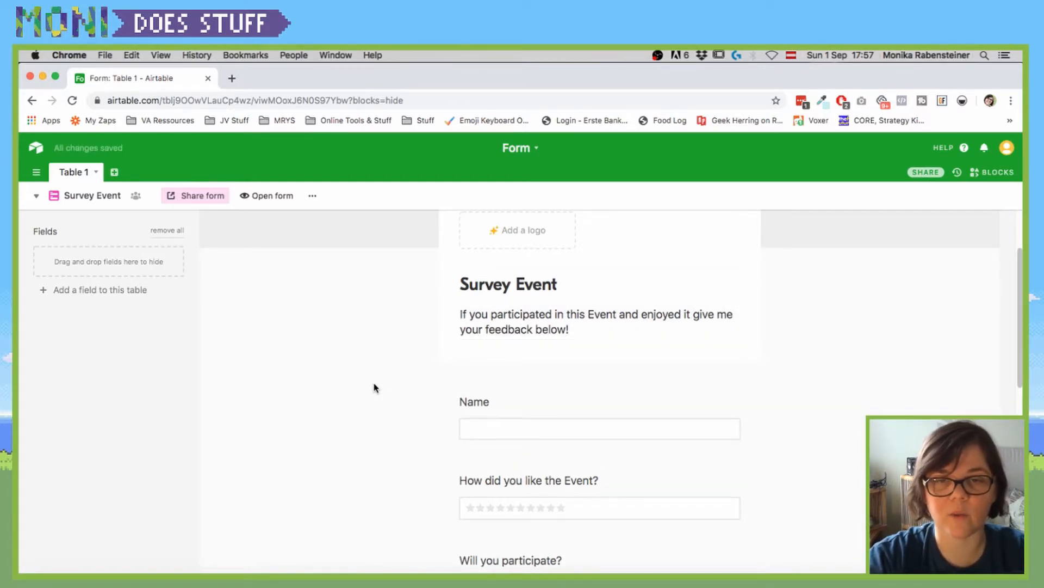
Share the form, copy its private link and open that link in a new browser tab.
scroll(410, 369, "down", 5)
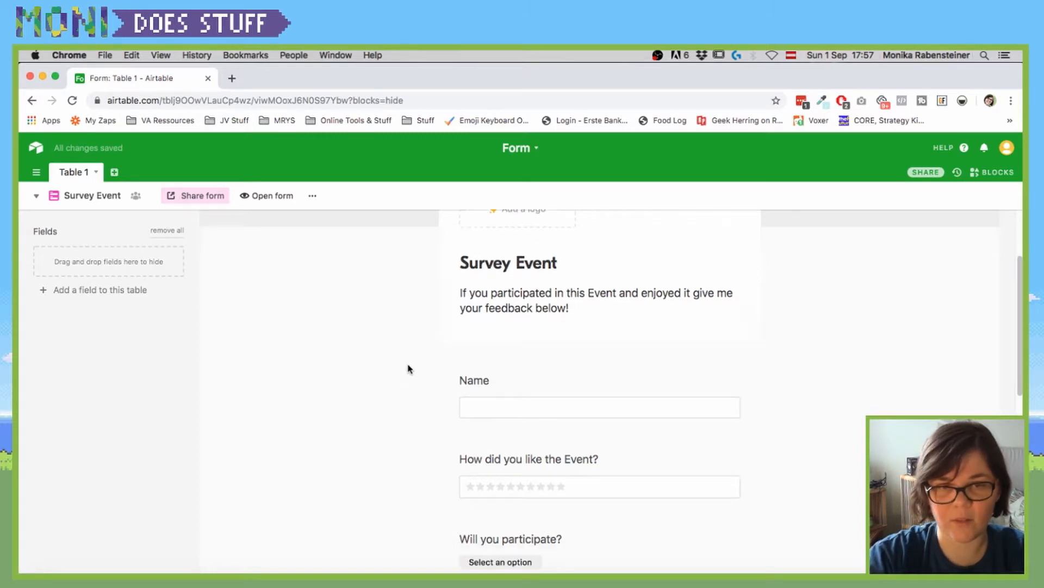
scroll(409, 368, "down", 3)
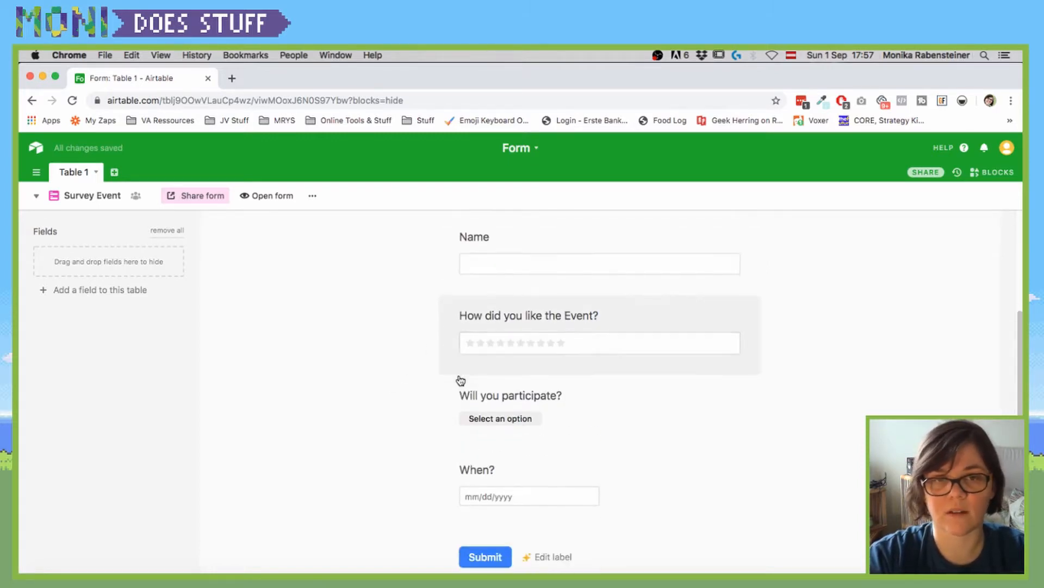
scroll(349, 424, "down", 1)
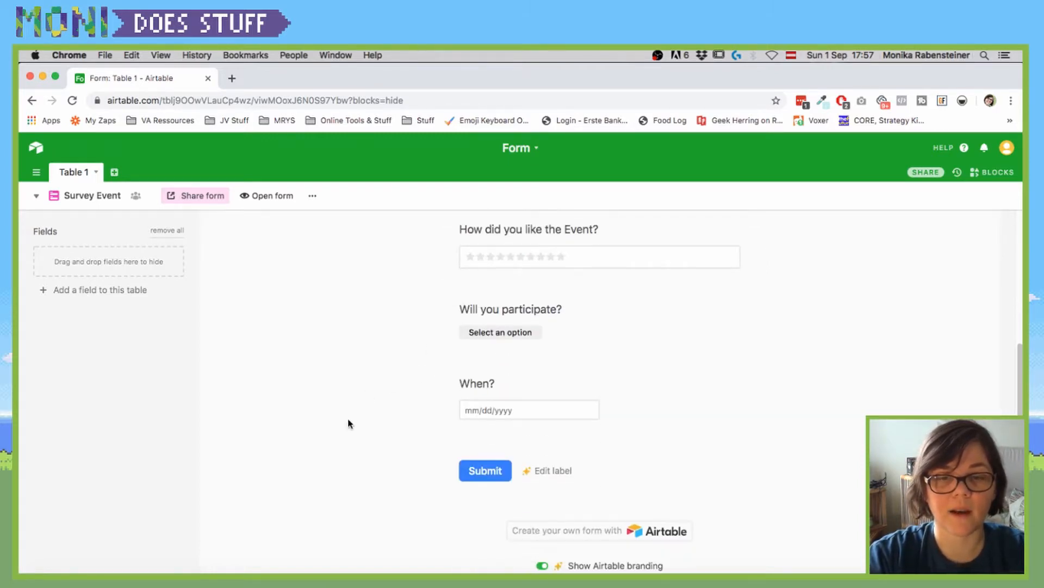
scroll(494, 368, "up", 10)
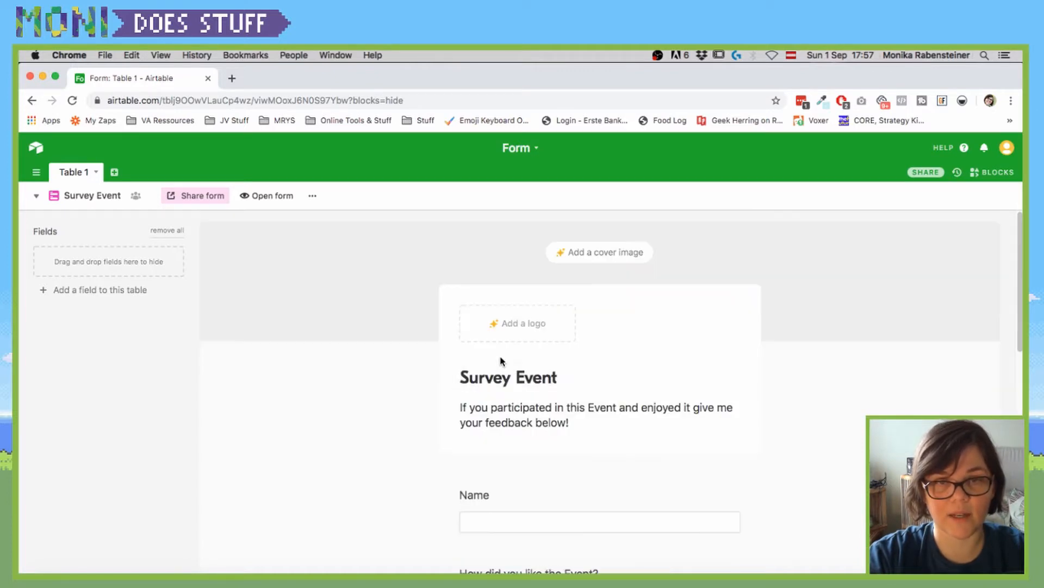
scroll(540, 519, "down", 10)
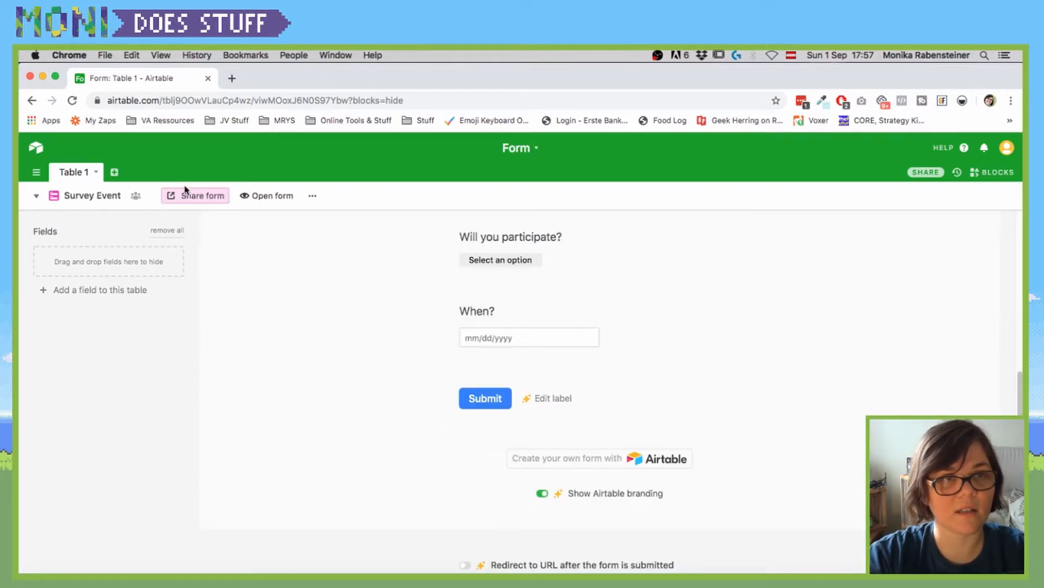
left_click(213, 196)
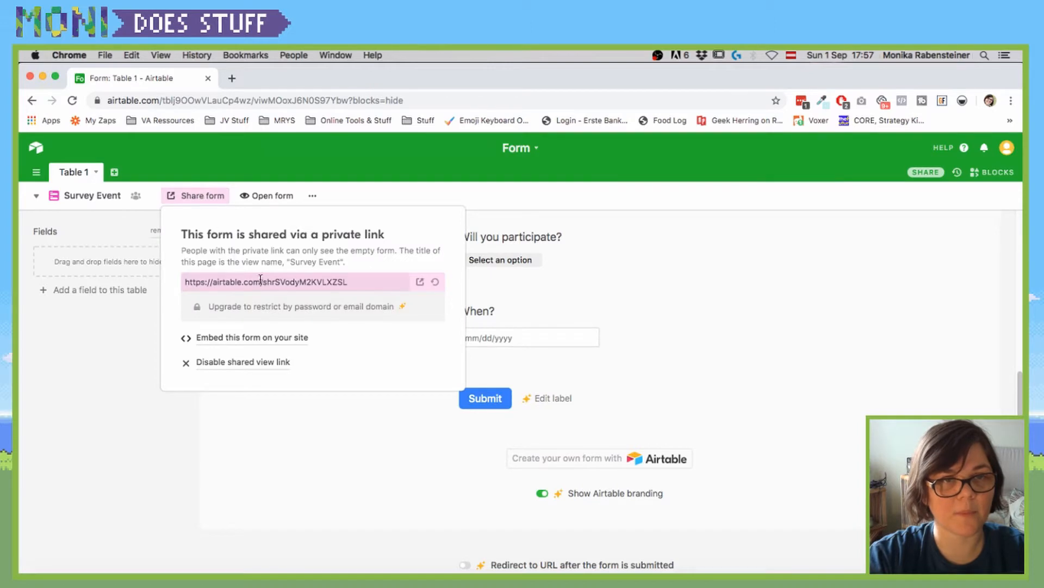
left_click(361, 282)
key("super+c")
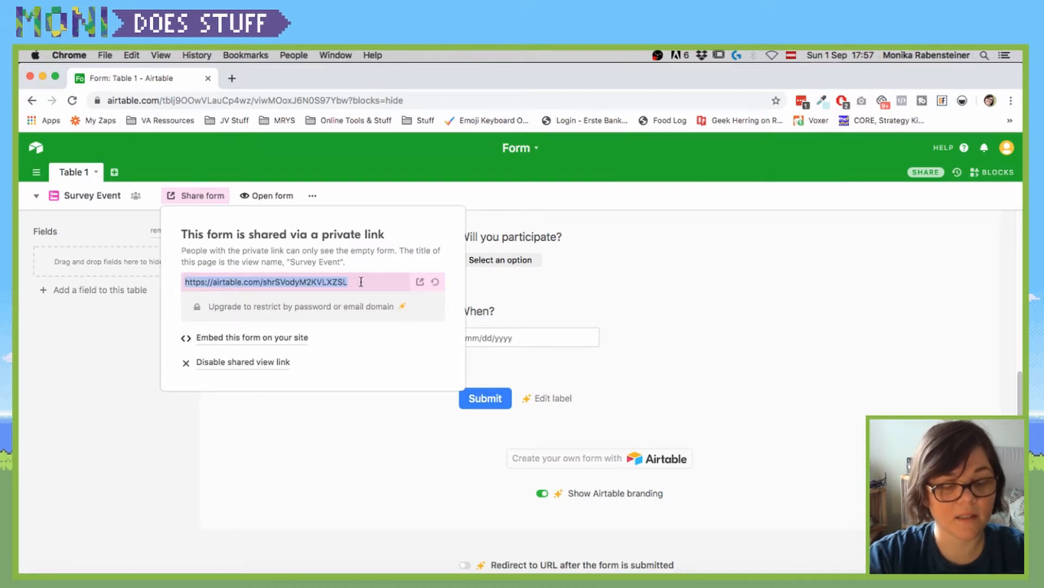
key("super+t")
key("super+v")
key("Return")
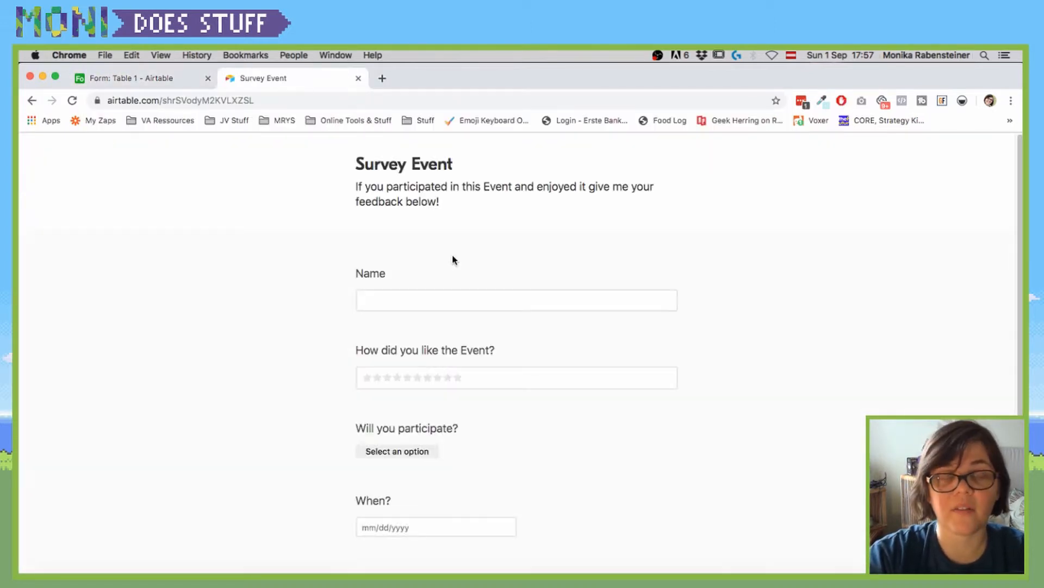
Fill in the respondent's name, rate the event with ten stars, and choose Mayb for "Will you participate?".
scroll(599, 337, "down", 3)
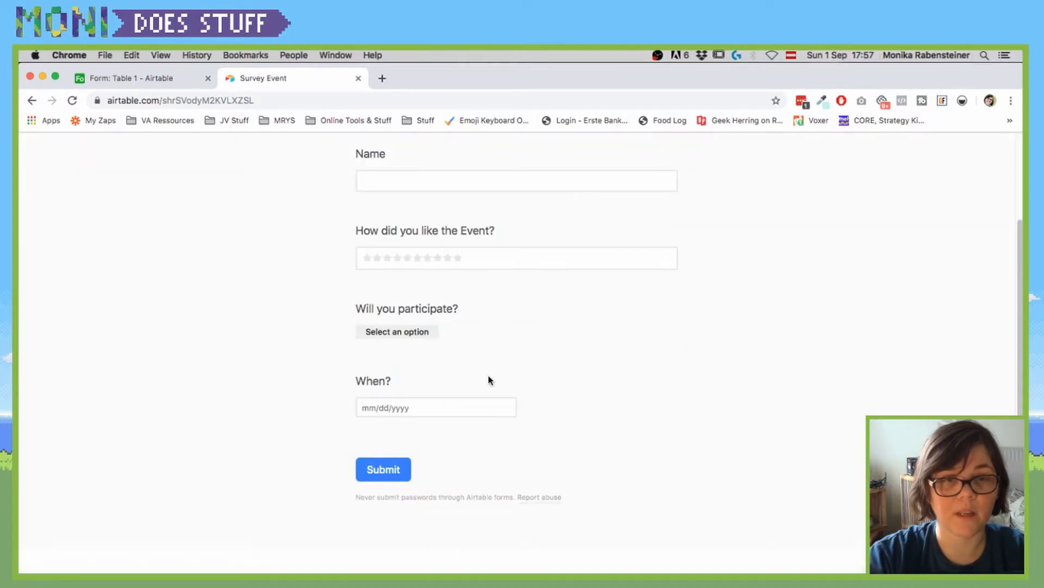
scroll(468, 348, "up", 3)
left_click(396, 297)
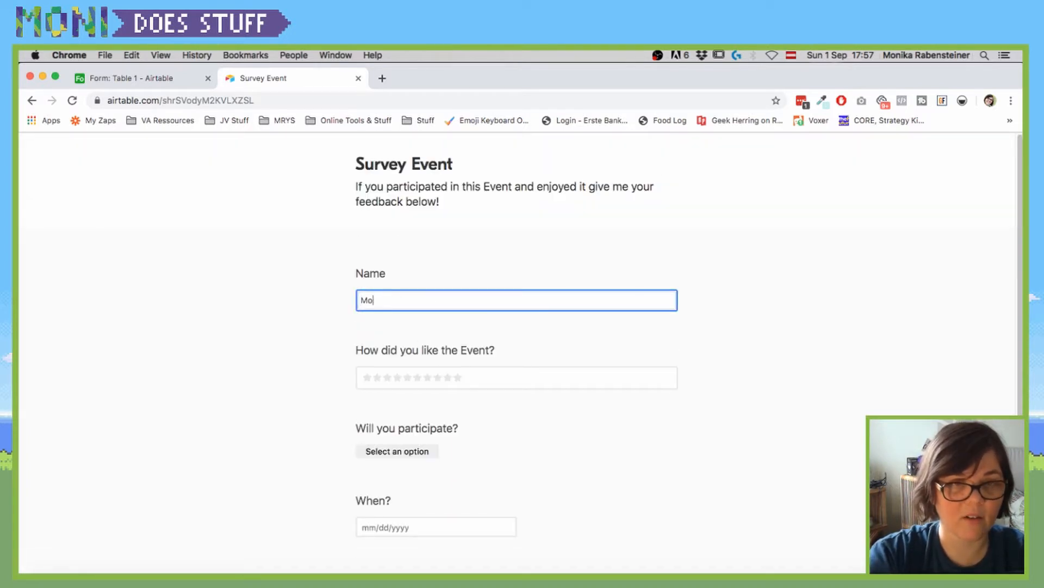
left_click(460, 377)
left_click(400, 451)
scroll(450, 429, "down", 1)
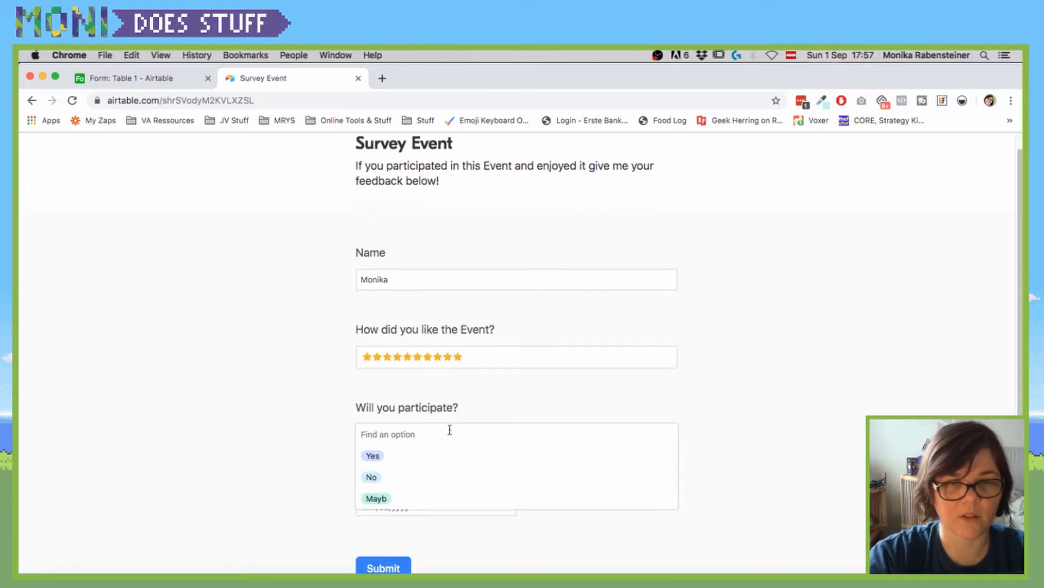
left_click(384, 502)
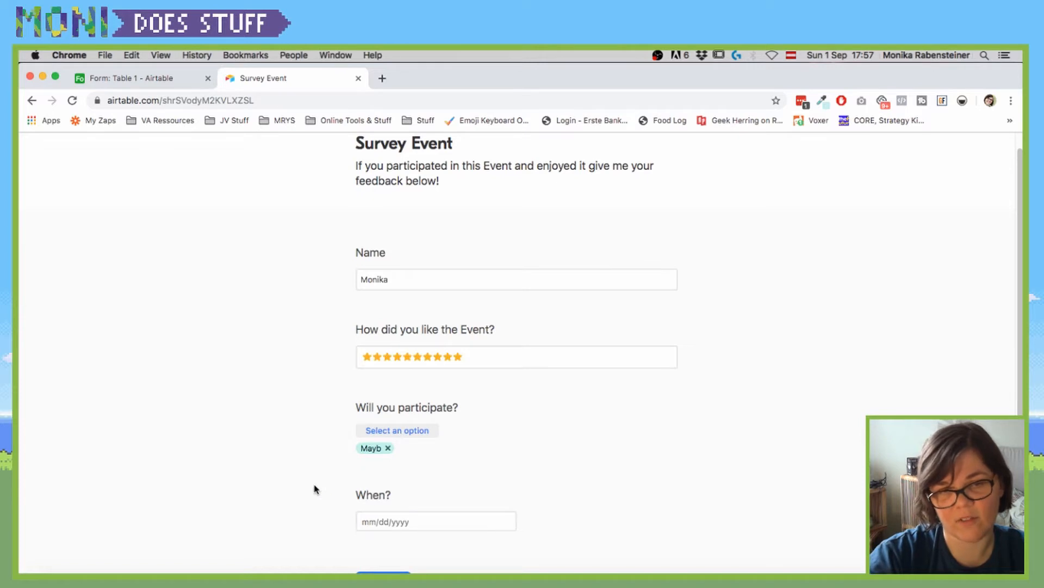
Set the "When?" date to September 10, 2019 and submit the form.
scroll(318, 489, "down", 3)
left_click(411, 414)
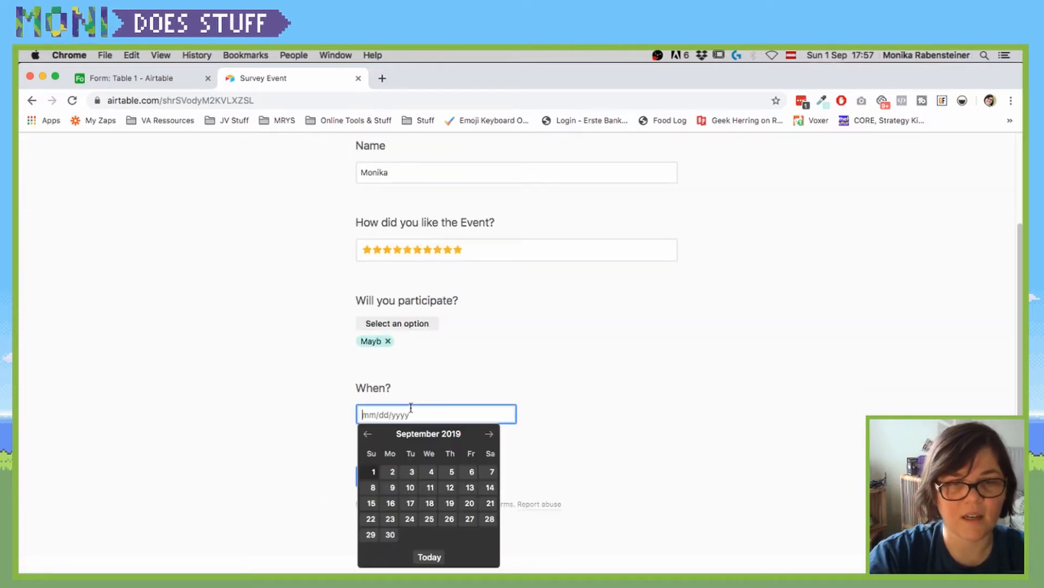
left_click(410, 487)
left_click(379, 477)
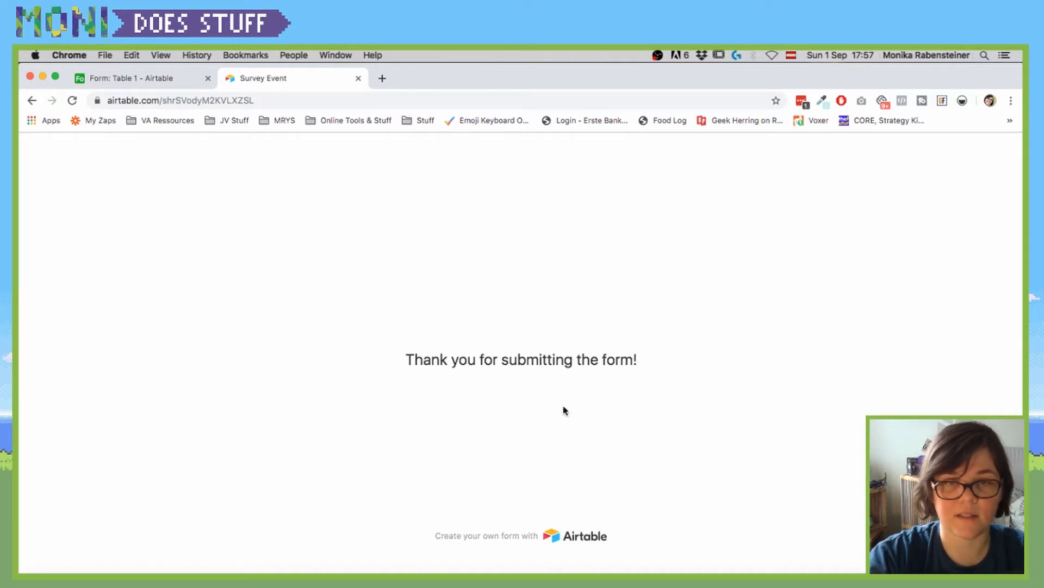
Return to the form editor and examine the after-submission options, including the message shown to respondents.
left_click(129, 76)
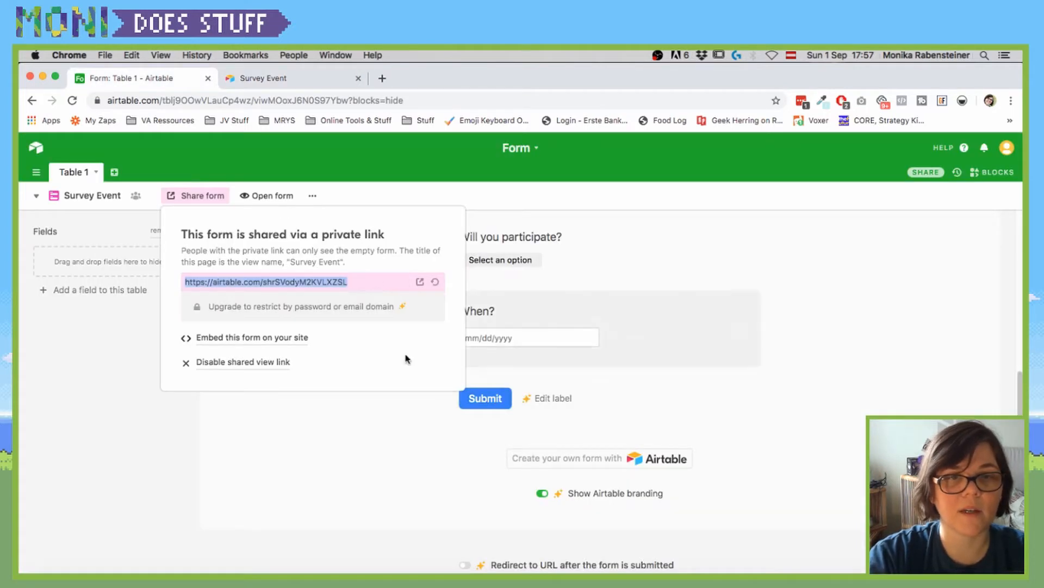
left_click(543, 506)
scroll(544, 507, "down", 3)
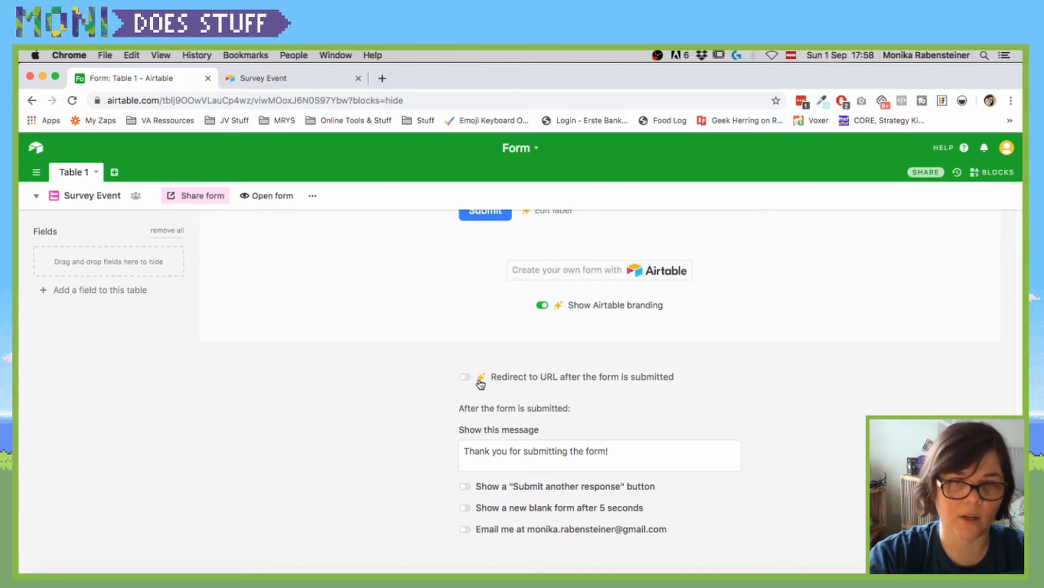
triple_click(479, 456)
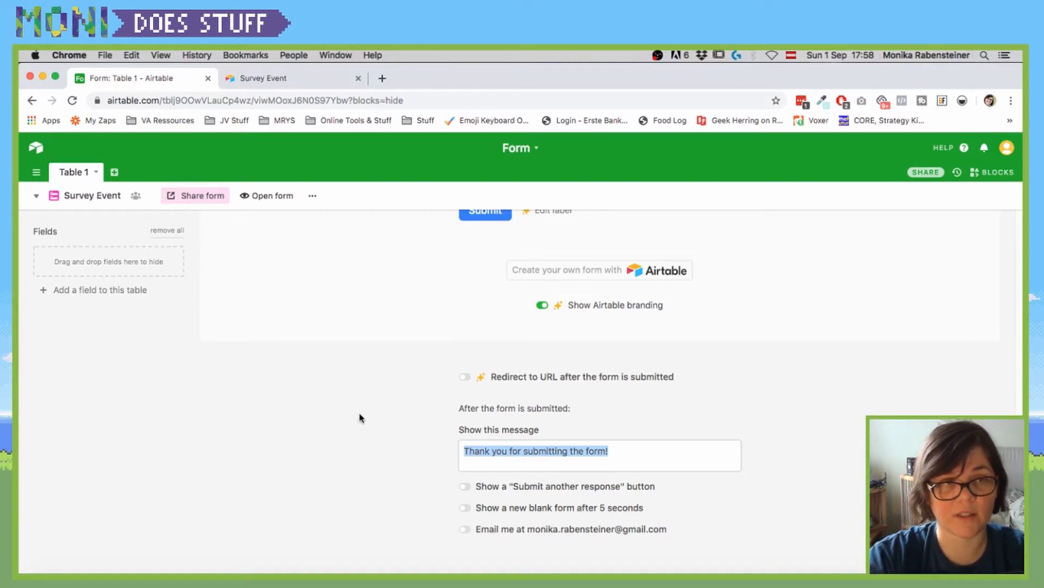
Switch to the Grid view and delete the three empty records above the submitted response.
left_click(76, 196)
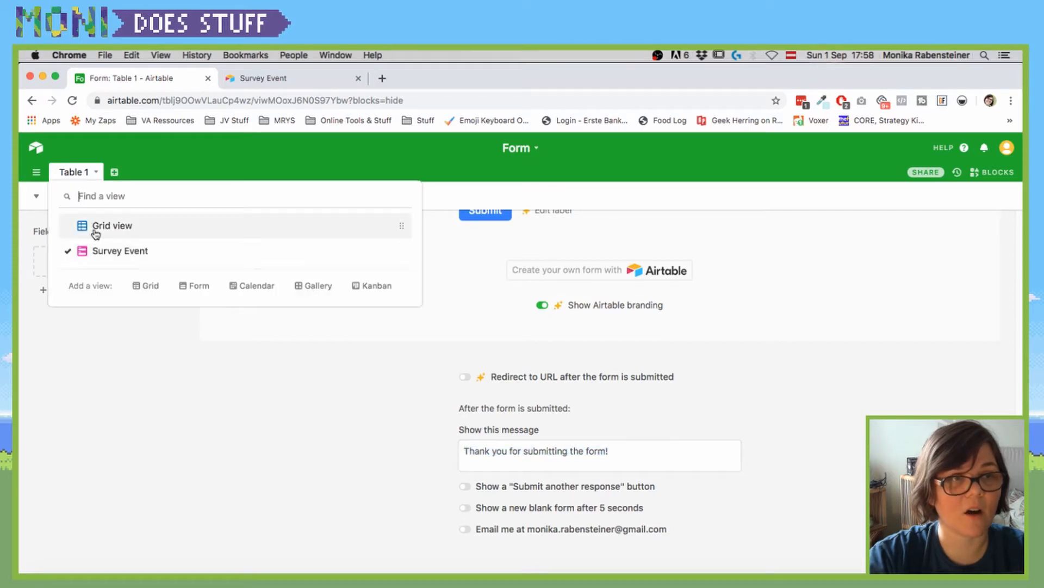
left_click(98, 225)
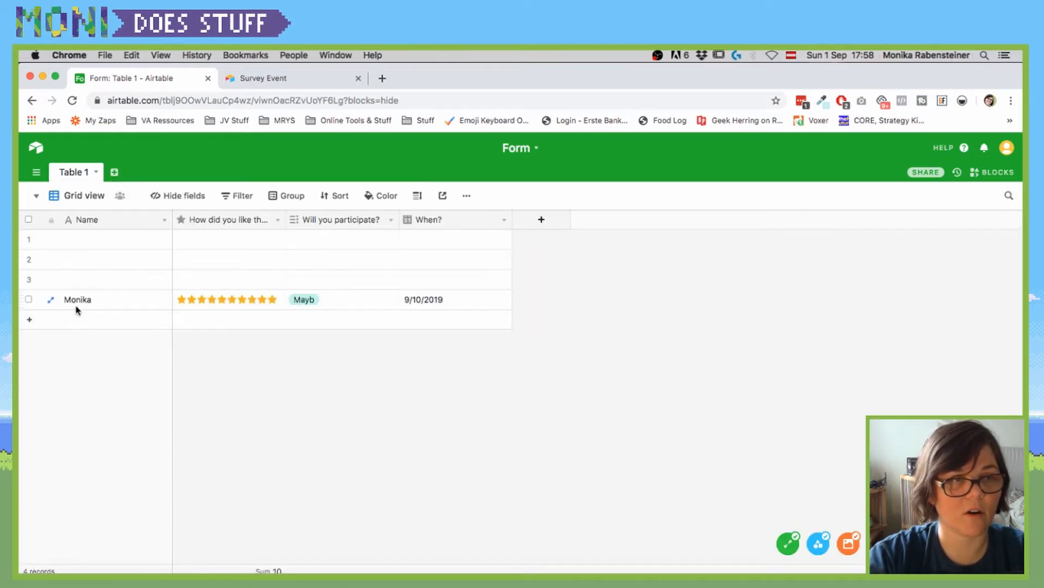
left_click(76, 243)
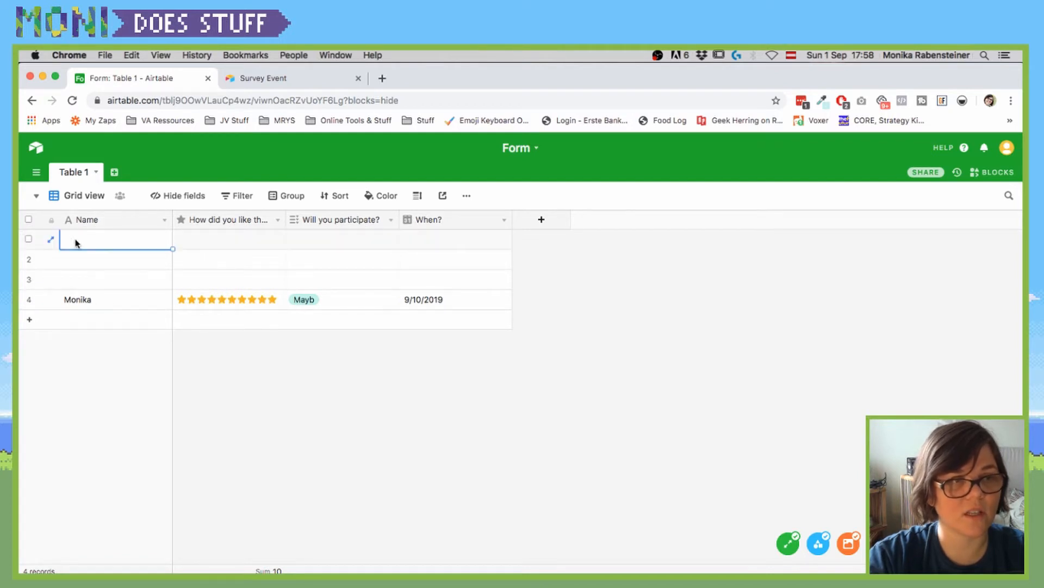
left_click(113, 263)
left_click(84, 243)
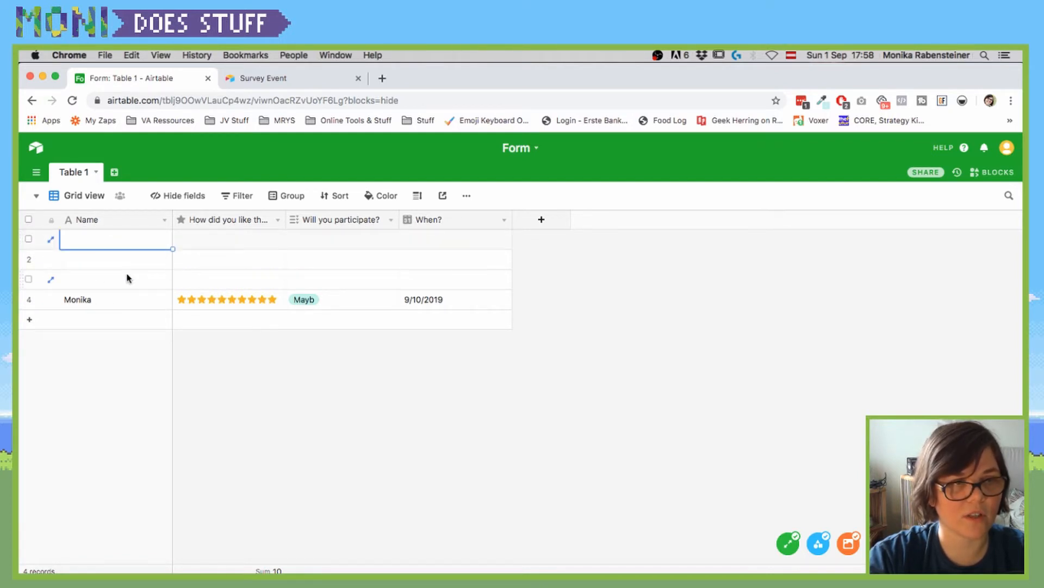
left_click(129, 275, "shift")
right_click(129, 266)
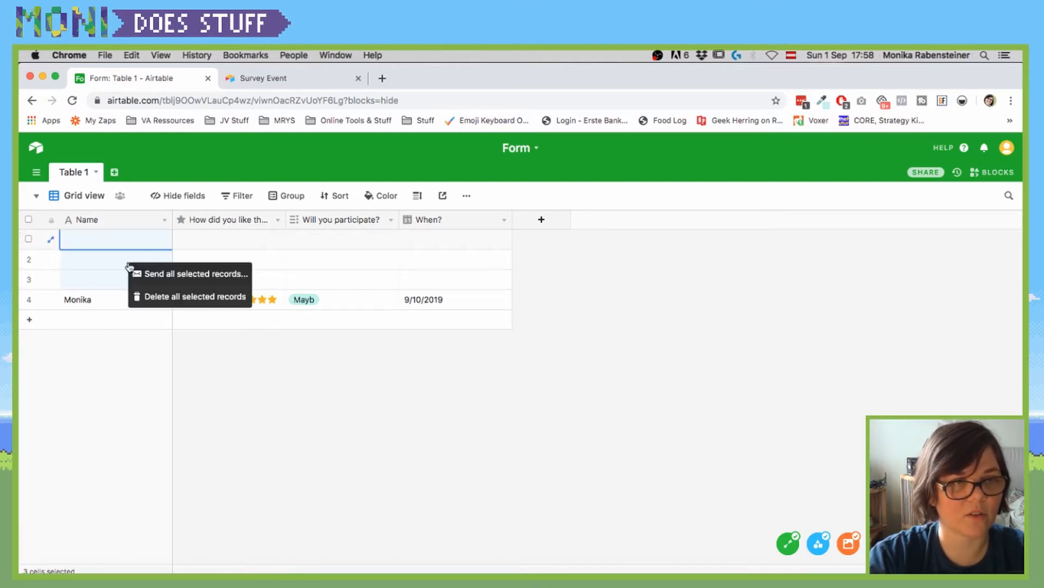
left_click(154, 297)
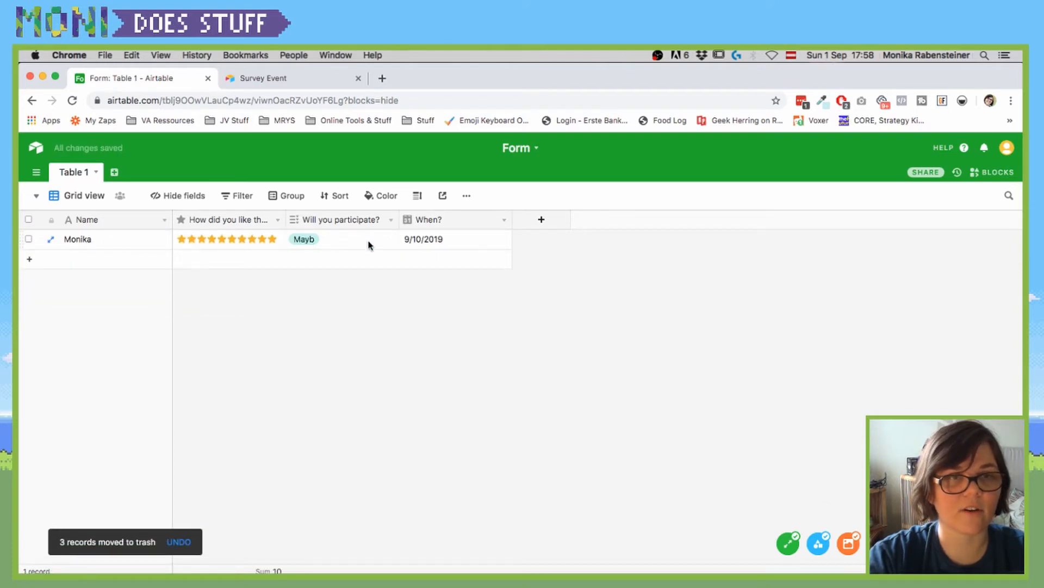
Add a Gallery view to the table, and expand the submitted response's card to review its details before closing it.
left_click(85, 196)
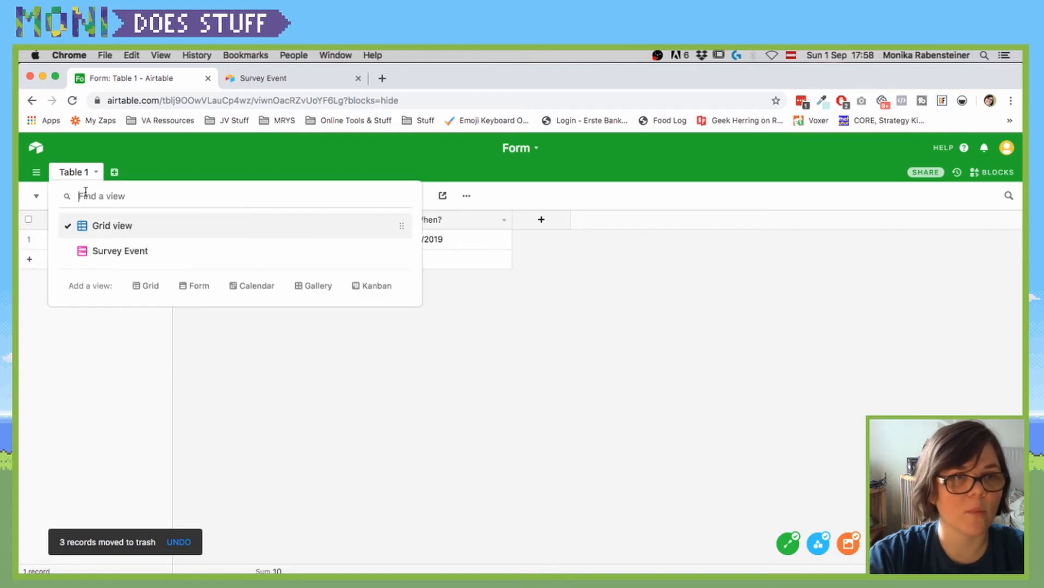
left_click(319, 286)
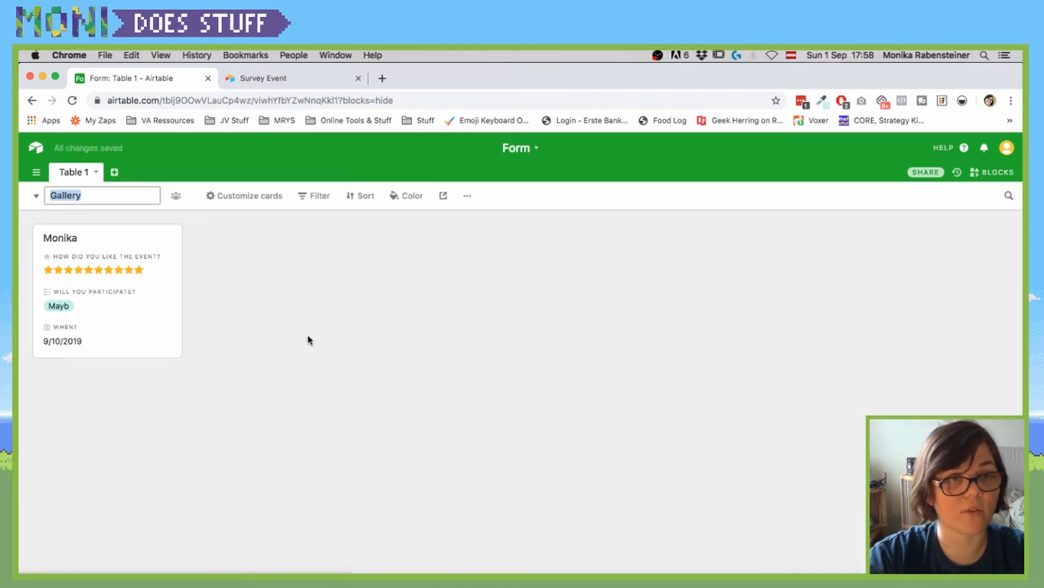
left_click(121, 240)
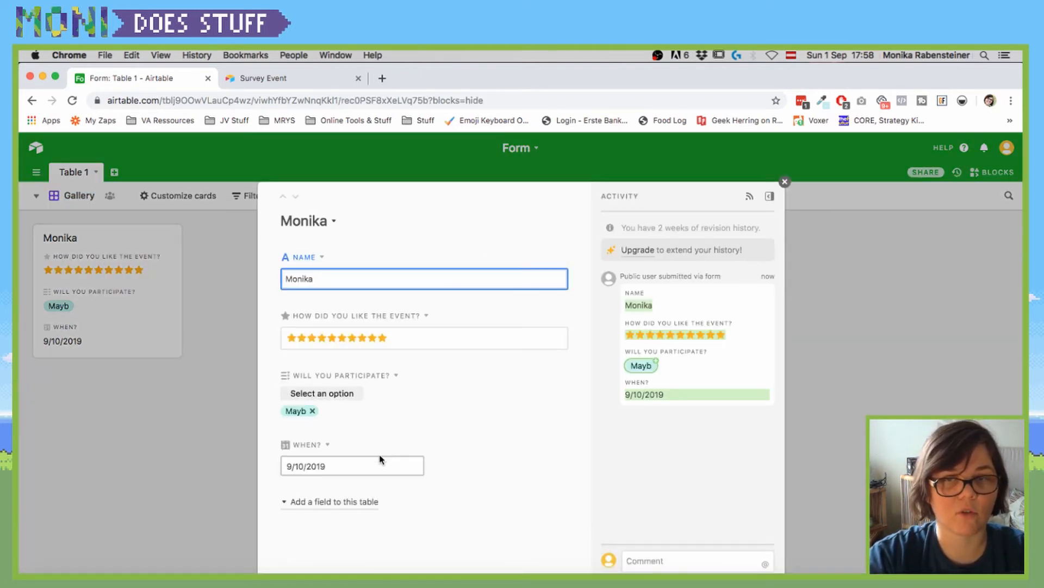
left_click(199, 481)
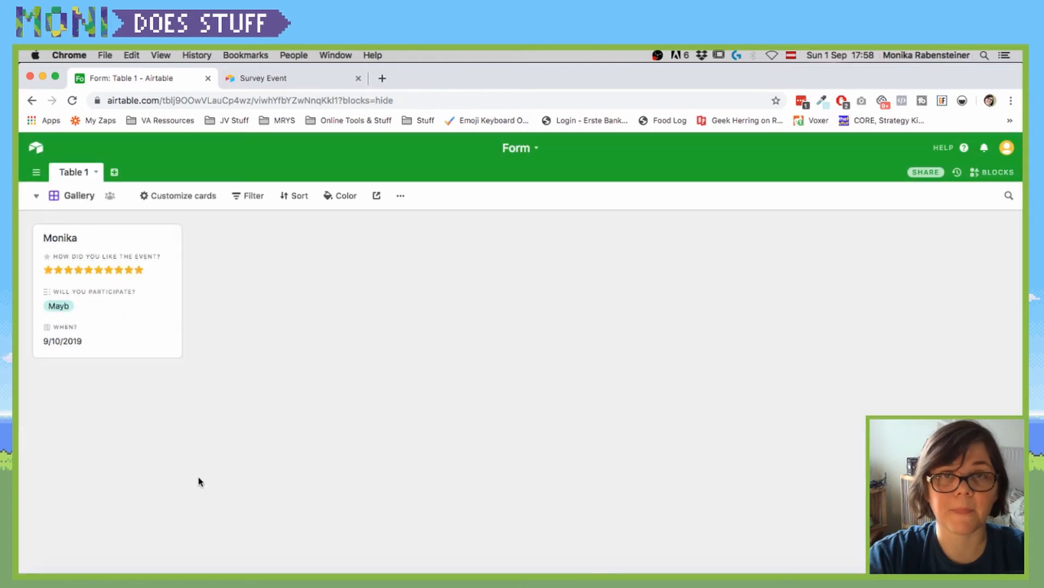